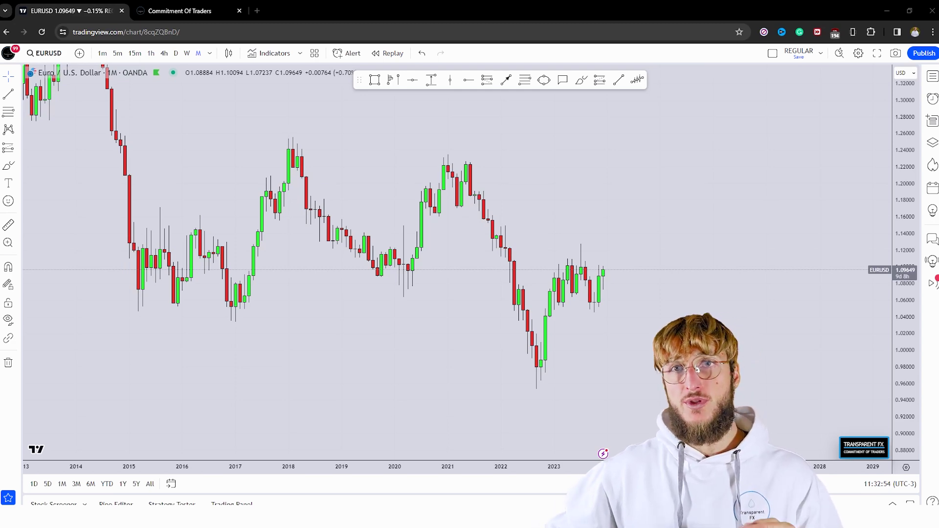
Look over the EURO FX positions table on the Commitment Of Traders page and return to the EURUSD chart
{"action": "left_click", "coordinate": [193, 7]}
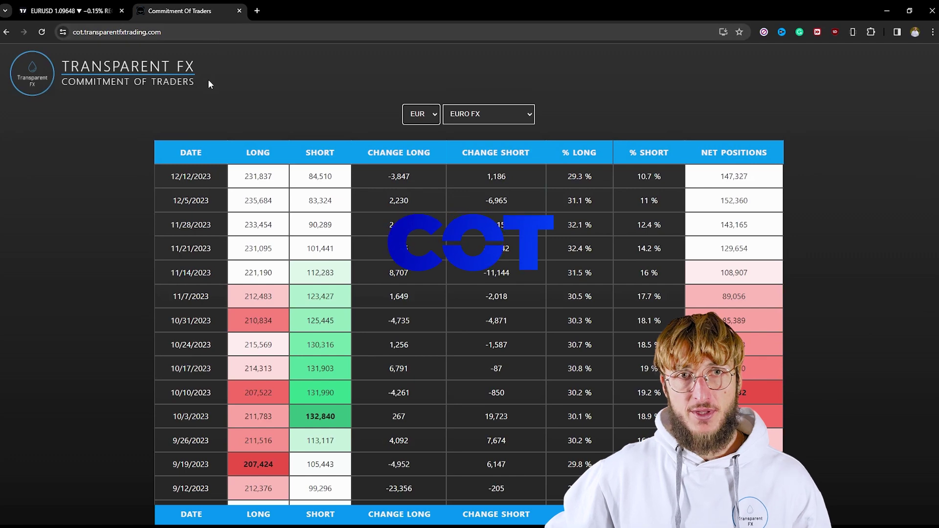
{"action": "left_click_drag", "start_coordinate": [209, 82], "coordinate": [62, 81]}
{"action": "left_click", "coordinate": [257, 115]}
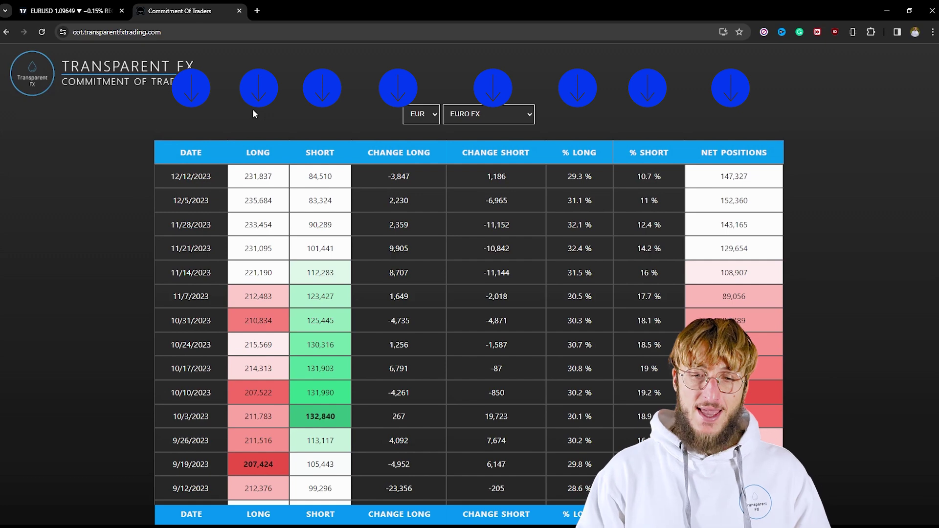
{"action": "left_click", "coordinate": [84, 14]}
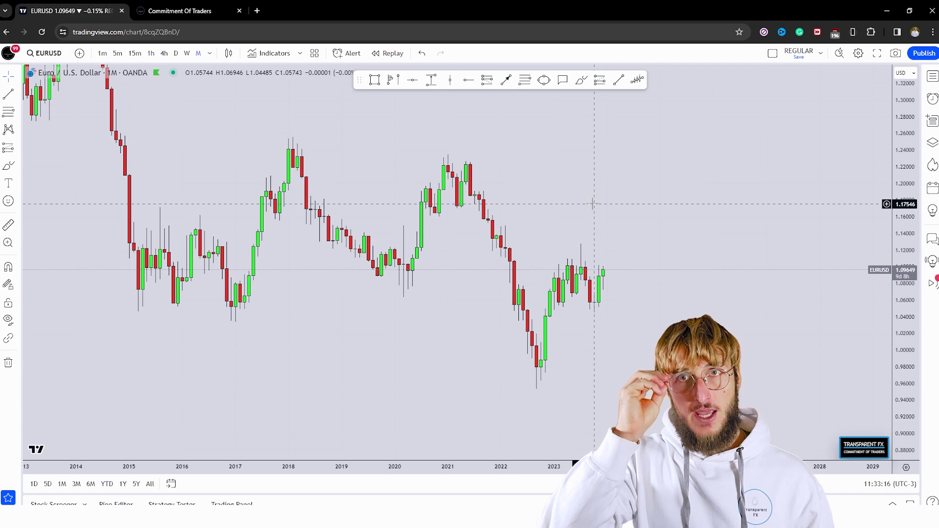
Draw a rectangle support zone on the monthly chart from about 1.0470 to 1.0645, spanning 2015 to about mid-2024
{"action": "left_click", "coordinate": [374, 80]}
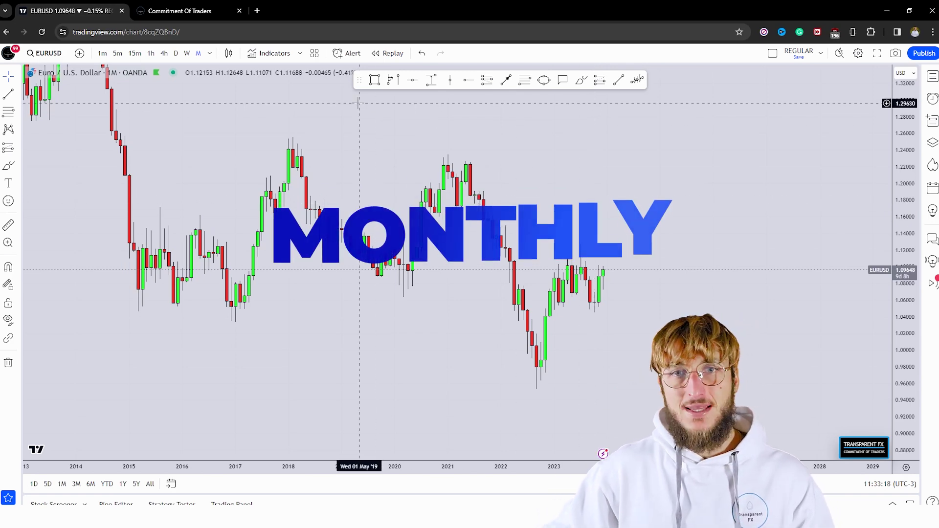
{"action": "left_click_drag", "start_coordinate": [129, 311], "coordinate": [638, 296]}
{"action": "left_click", "coordinate": [683, 318]}
{"action": "left_click_drag", "start_coordinate": [701, 368], "coordinate": [696, 369]}
Brush circles and rising strokes at each price bounce off the monthly support zone, ending with a bullish projection above the latest candle
{"action": "left_click", "coordinate": [581, 80]}
{"action": "left_click_drag", "start_coordinate": [147, 302], "coordinate": [161, 225]}
{"action": "mouse_move", "coordinate": [172, 292]}
{"action": "left_mouse_down"}
{"action": "mouse_move", "coordinate": [182, 299]}
{"action": "mouse_move", "coordinate": [195, 240]}
{"action": "left_mouse_up"}
{"action": "left_click_drag", "start_coordinate": [240, 309], "coordinate": [257, 245]}
{"action": "left_click_drag", "start_coordinate": [391, 305], "coordinate": [435, 178]}
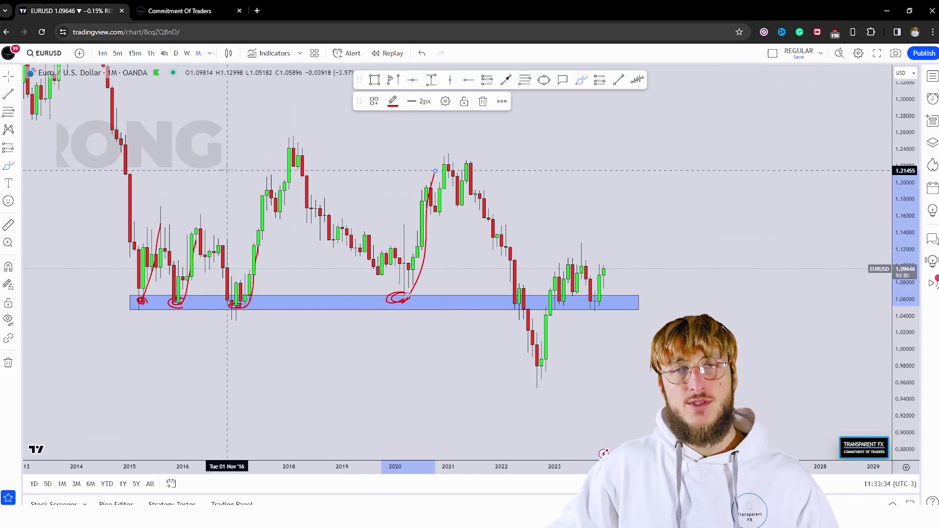
{"action": "mouse_move", "coordinate": [517, 309]}
{"action": "left_mouse_down"}
{"action": "mouse_move", "coordinate": [503, 309]}
{"action": "mouse_move", "coordinate": [514, 310]}
{"action": "mouse_move", "coordinate": [528, 277]}
{"action": "left_mouse_up"}
{"action": "left_click_drag", "start_coordinate": [564, 307], "coordinate": [595, 304]}
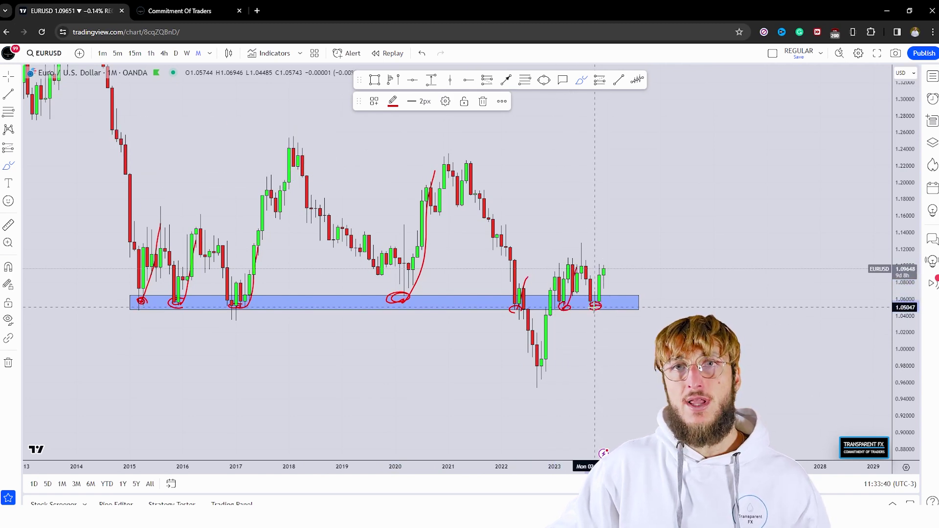
{"action": "left_click_drag", "start_coordinate": [603, 269], "coordinate": [635, 189]}
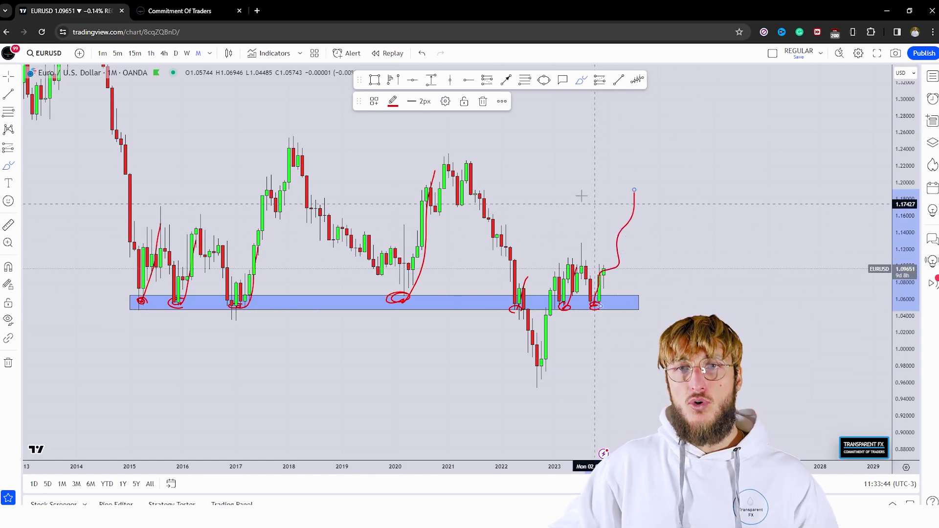
Undo all brush strokes on the monthly chart, keeping the rectangle zone
{"action": "left_click", "coordinate": [422, 53]}
{"action": "left_click", "coordinate": [422, 53]}
{"action": "left_click", "coordinate": [422, 53]}
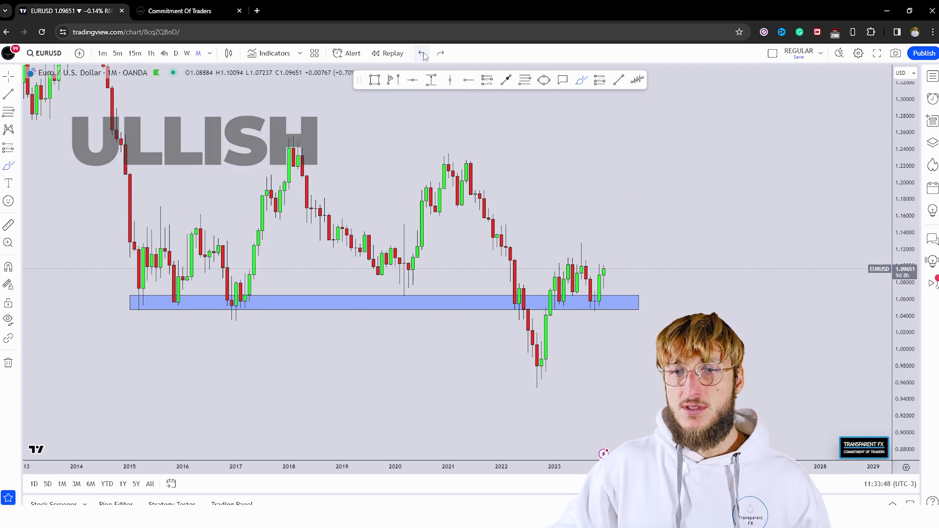
Switch the chart to the weekly timeframe and delete the monthly support rectangle
{"action": "left_click", "coordinate": [186, 53]}
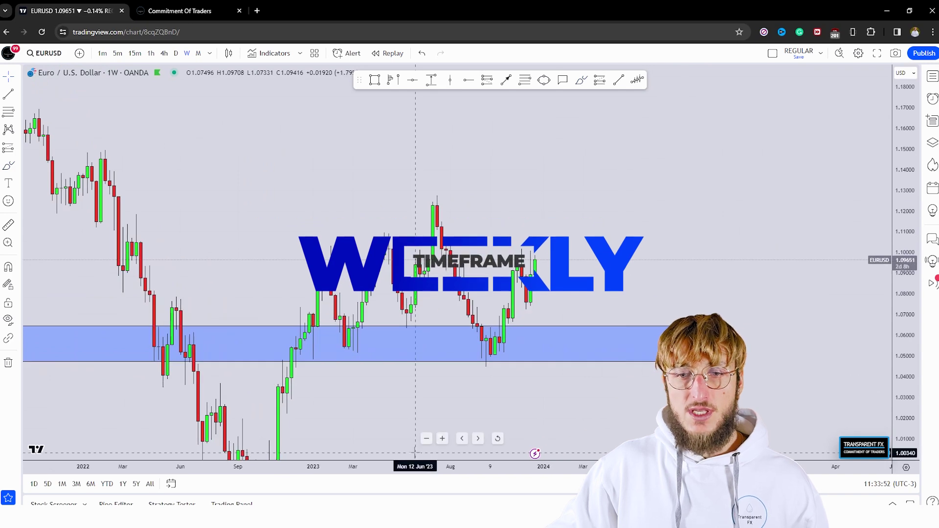
{"action": "scroll", "coordinate": [626, 303], "scroll_direction": "up", "scroll_amount": 3}
{"action": "left_click_drag", "start_coordinate": [630, 305], "coordinate": [635, 228]}
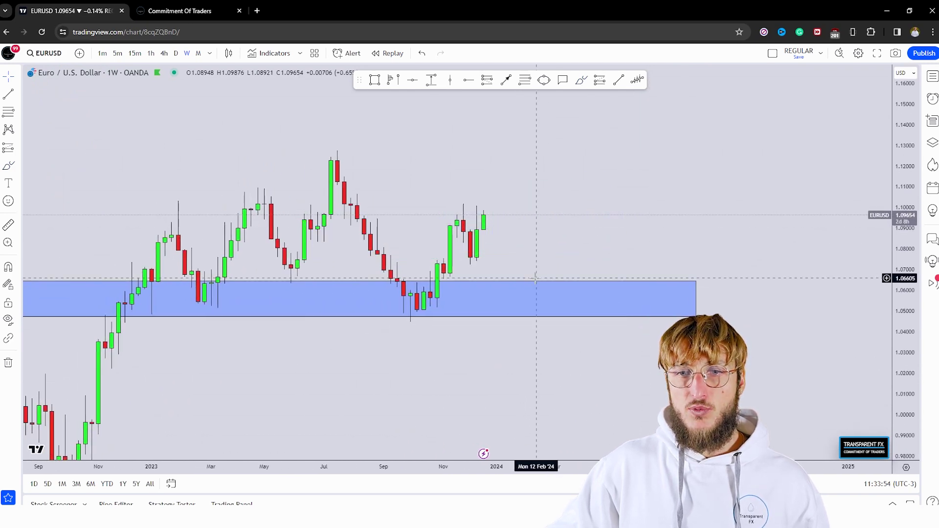
{"action": "left_click", "coordinate": [532, 287]}
{"action": "key", "text": "Delete"}
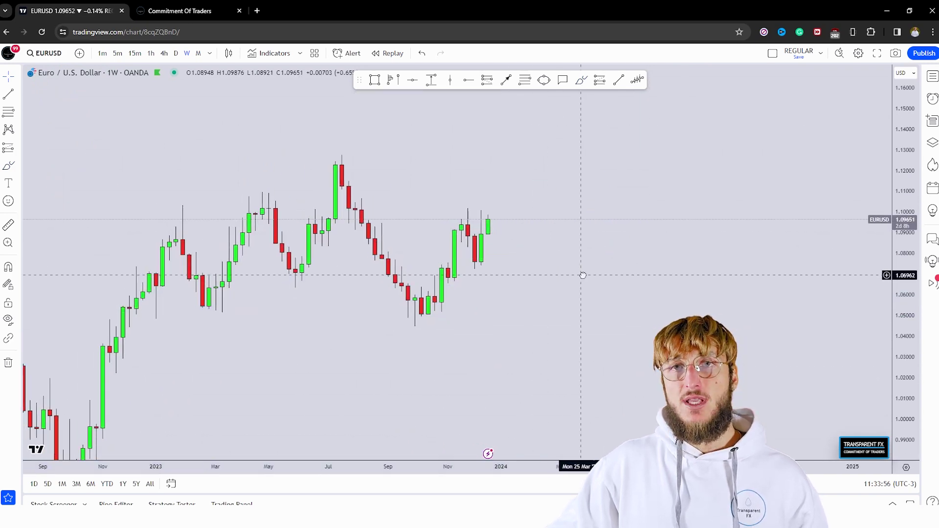
{"action": "left_click_drag", "start_coordinate": [580, 274], "coordinate": [587, 273]}
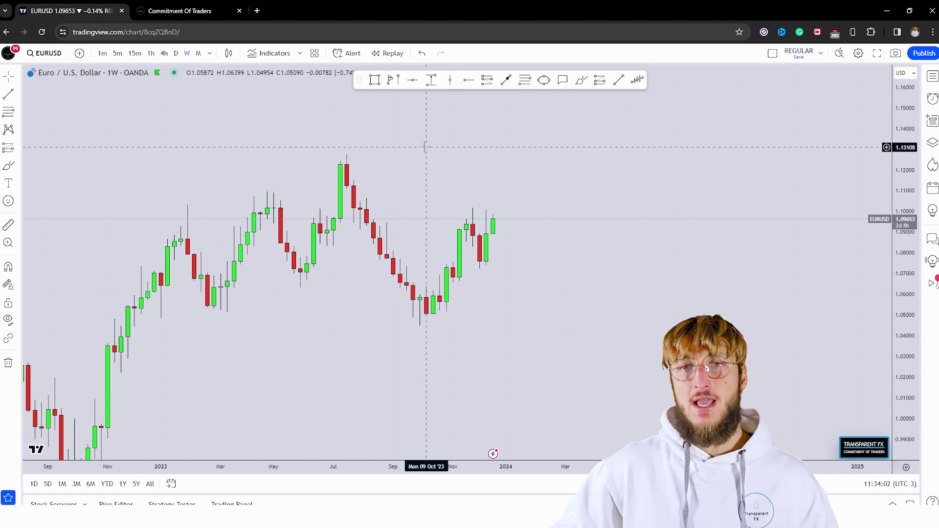
Brush the weekly downtrend from the July 2023 high and the uptrend from the October low, and undo the strokes
{"action": "left_click", "coordinate": [582, 80]}
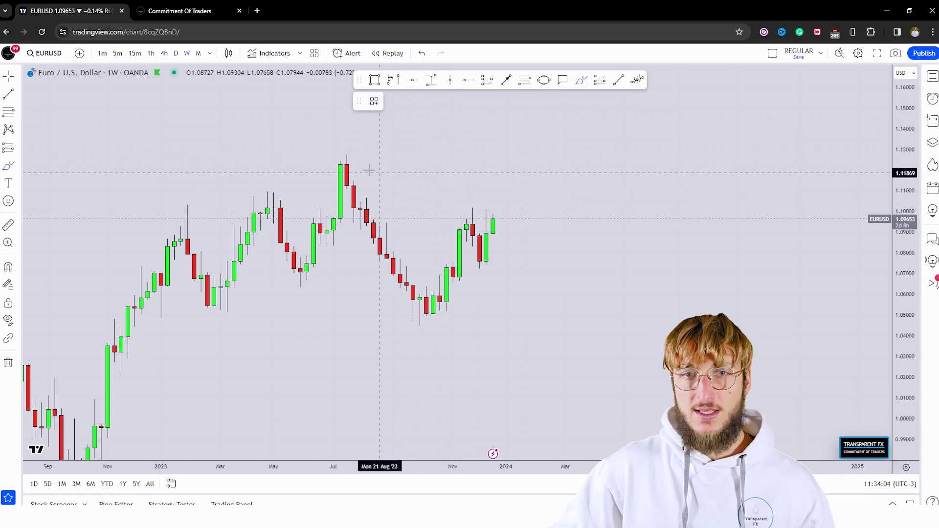
{"action": "mouse_move", "coordinate": [347, 155]}
{"action": "left_mouse_down"}
{"action": "mouse_move", "coordinate": [388, 216]}
{"action": "mouse_move", "coordinate": [420, 324]}
{"action": "mouse_move", "coordinate": [434, 290]}
{"action": "mouse_move", "coordinate": [446, 314]}
{"action": "left_mouse_up"}
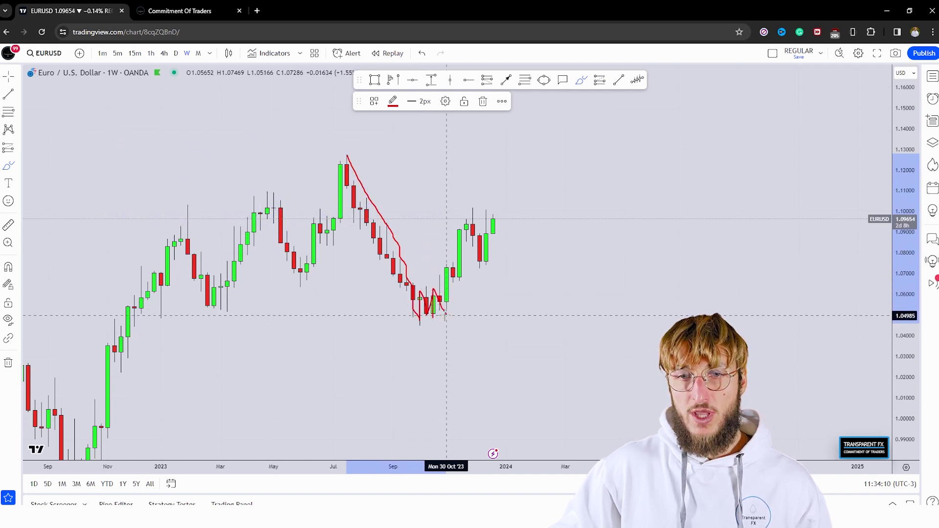
{"action": "mouse_move", "coordinate": [447, 262]}
{"action": "left_mouse_down"}
{"action": "mouse_move", "coordinate": [460, 281]}
{"action": "mouse_move", "coordinate": [472, 225]}
{"action": "mouse_move", "coordinate": [486, 258]}
{"action": "mouse_move", "coordinate": [493, 201]}
{"action": "left_mouse_up"}
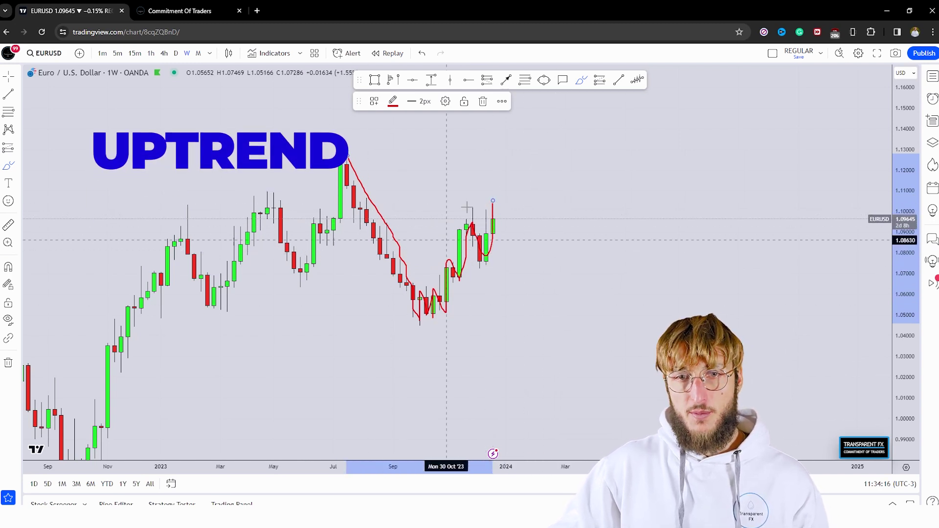
{"action": "left_click", "coordinate": [421, 54]}
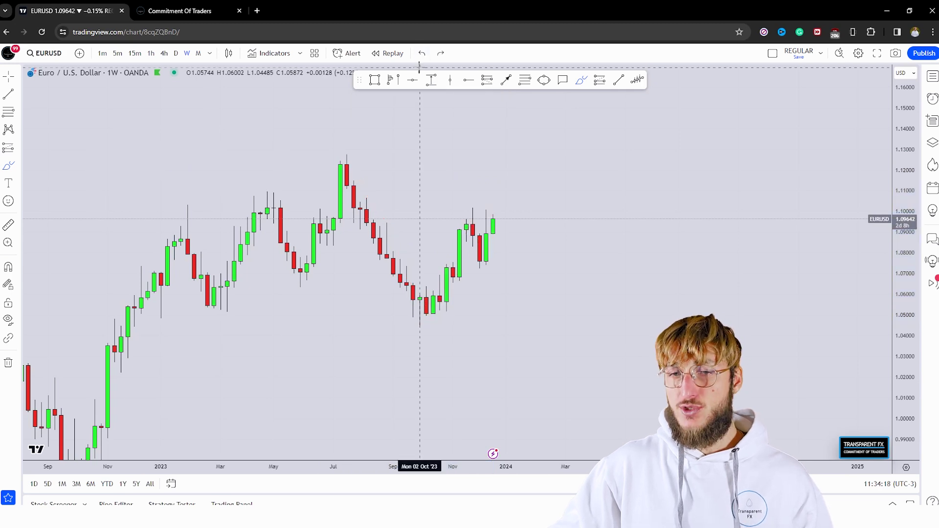
Draw a rectangle zone on the weekly chart from about 1.0713 to 1.0753, starting at the early-November 2023 candle
{"action": "left_click", "coordinate": [375, 80]}
{"action": "left_click_drag", "start_coordinate": [446, 263], "coordinate": [553, 271]}
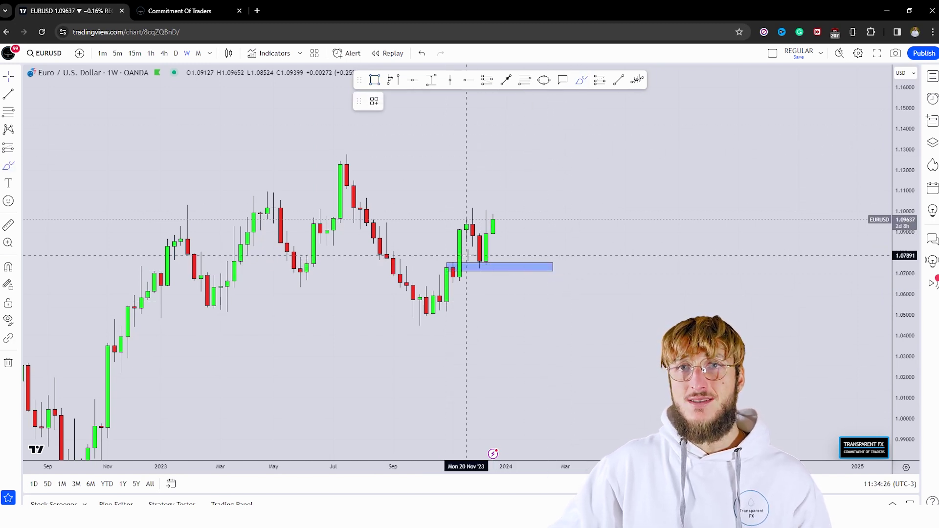
Brush-mark the zone's break and retest with a bullish projection, plus the impulse and correction from November, clearing the strokes
{"action": "mouse_move", "coordinate": [457, 261]}
{"action": "left_mouse_down"}
{"action": "mouse_move", "coordinate": [449, 266]}
{"action": "mouse_move", "coordinate": [460, 269]}
{"action": "mouse_move", "coordinate": [459, 283]}
{"action": "left_mouse_up"}
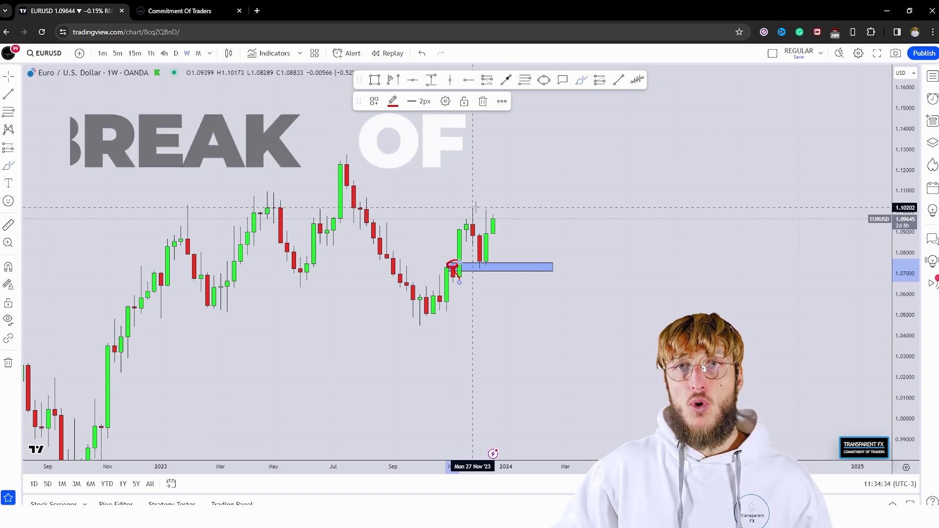
{"action": "left_click_drag", "start_coordinate": [482, 264], "coordinate": [512, 165]}
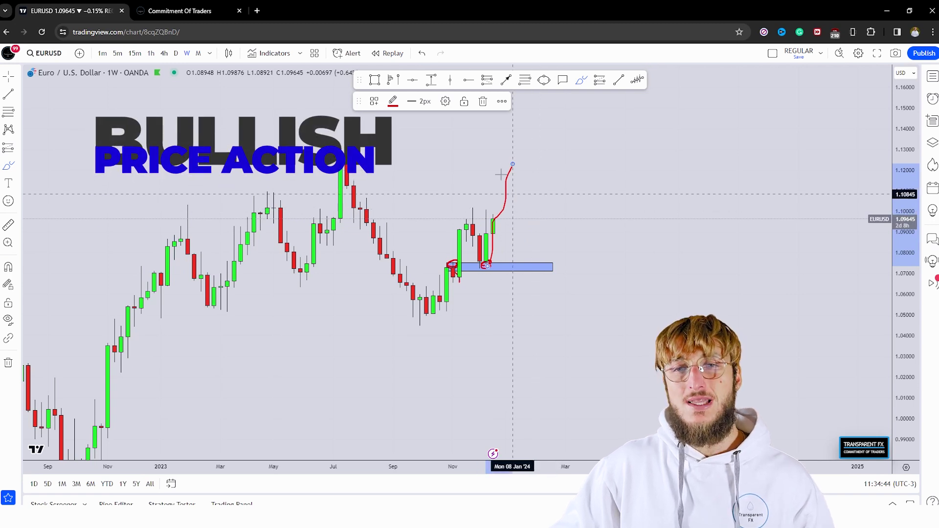
{"action": "left_click", "coordinate": [422, 53]}
{"action": "left_click", "coordinate": [422, 53]}
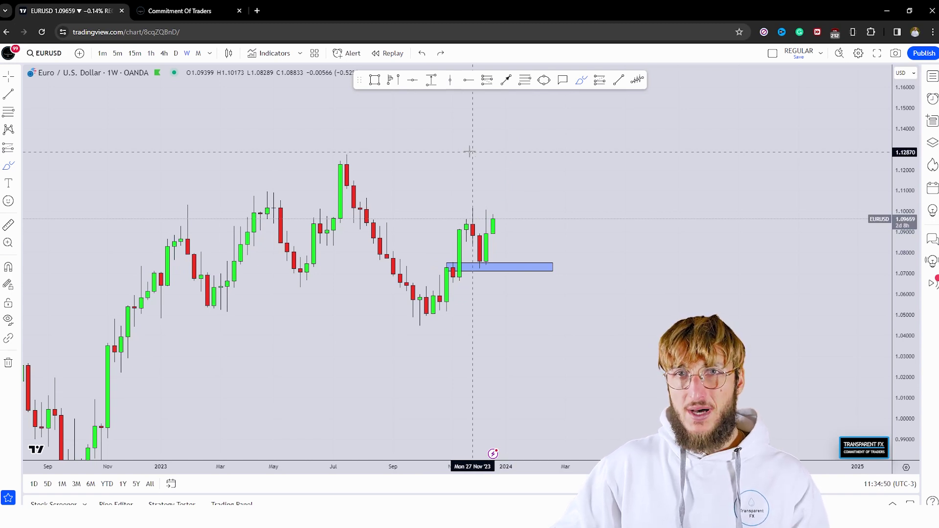
{"action": "mouse_move", "coordinate": [453, 284]}
{"action": "left_mouse_down"}
{"action": "mouse_move", "coordinate": [462, 230]}
{"action": "mouse_move", "coordinate": [473, 227]}
{"action": "mouse_move", "coordinate": [486, 262]}
{"action": "left_mouse_up"}
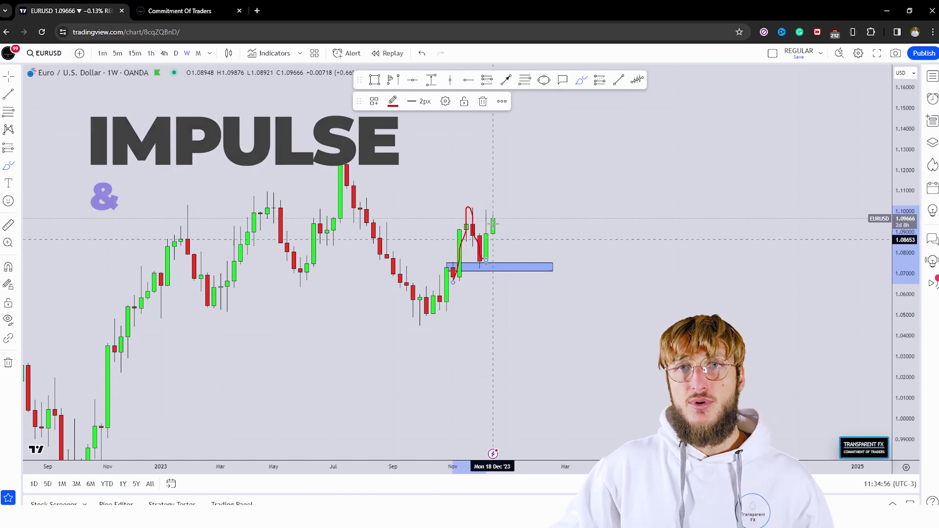
{"action": "left_click", "coordinate": [483, 101]}
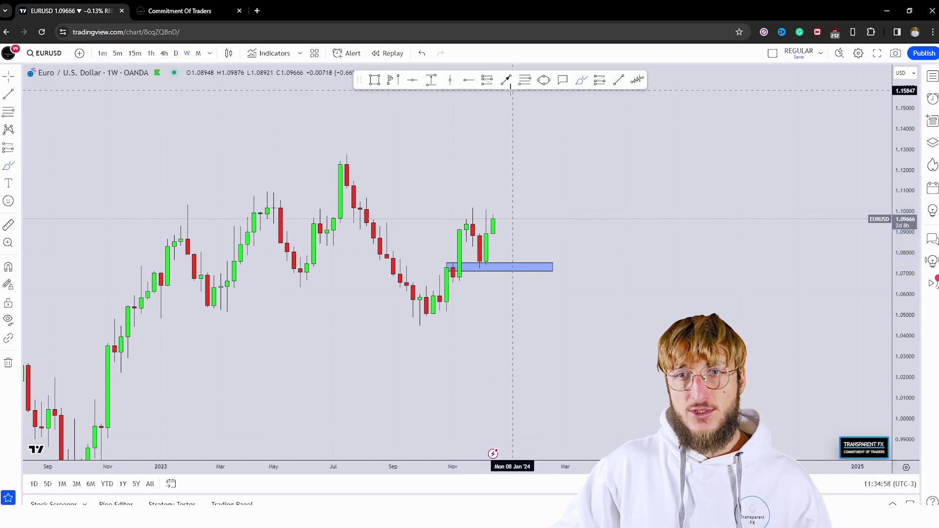
Draw a Fibonacci retracement on the weekly chart from the November swing low at 1.06510 to the swing high near 1.1020
{"action": "key", "text": "alt+f"}
{"action": "left_click_drag", "start_coordinate": [453, 284], "coordinate": [473, 208]}
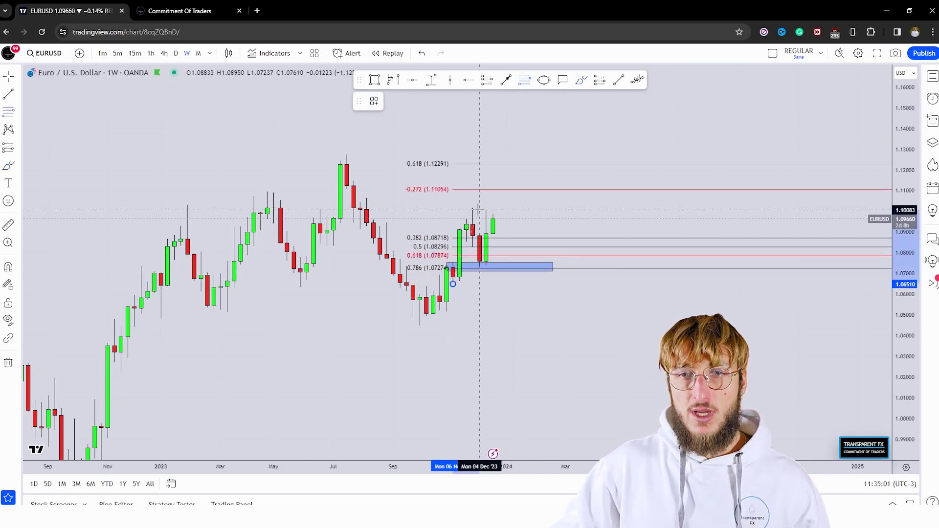
{"action": "left_click", "coordinate": [544, 212]}
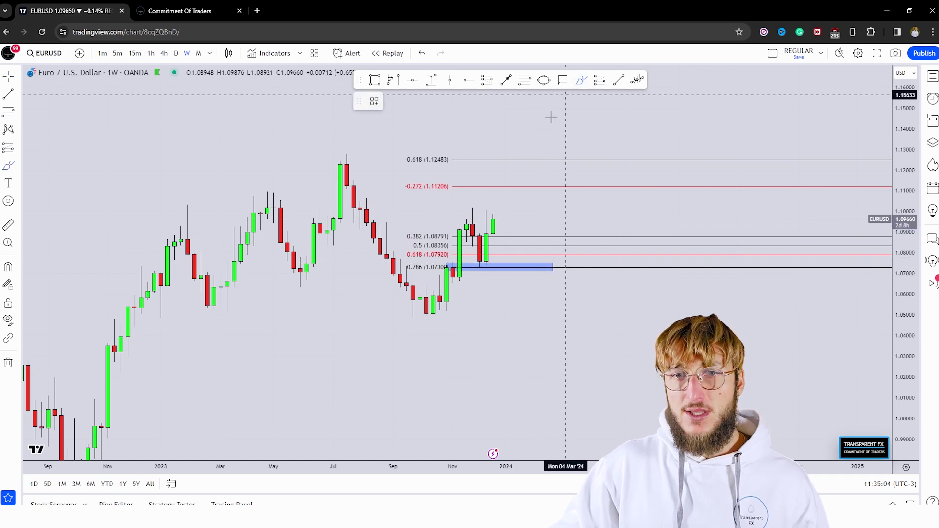
Brush-mark the bounce where the 0.786 level meets the zone with a bullish projection, and undo the strokes and the Fibonacci retracement
{"action": "left_click_drag", "start_coordinate": [489, 266], "coordinate": [481, 267]}
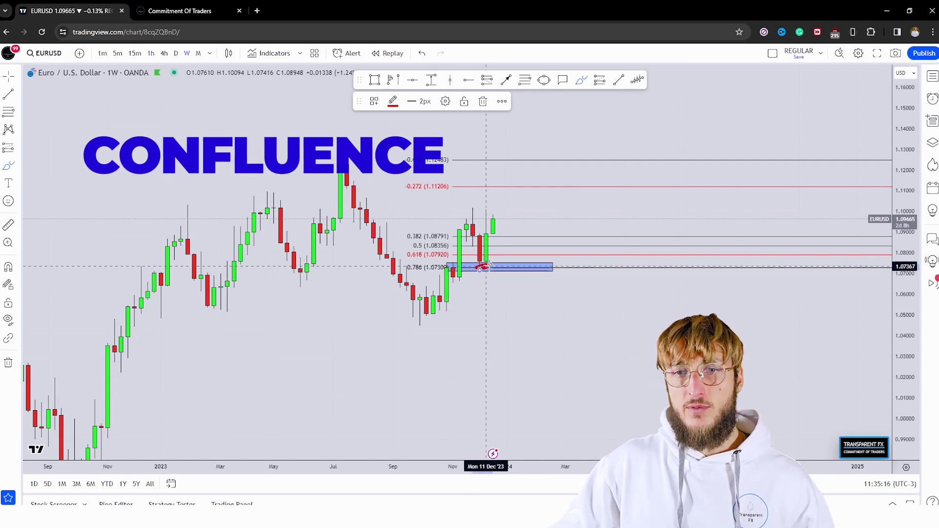
{"action": "left_click_drag", "start_coordinate": [482, 267], "coordinate": [519, 156]}
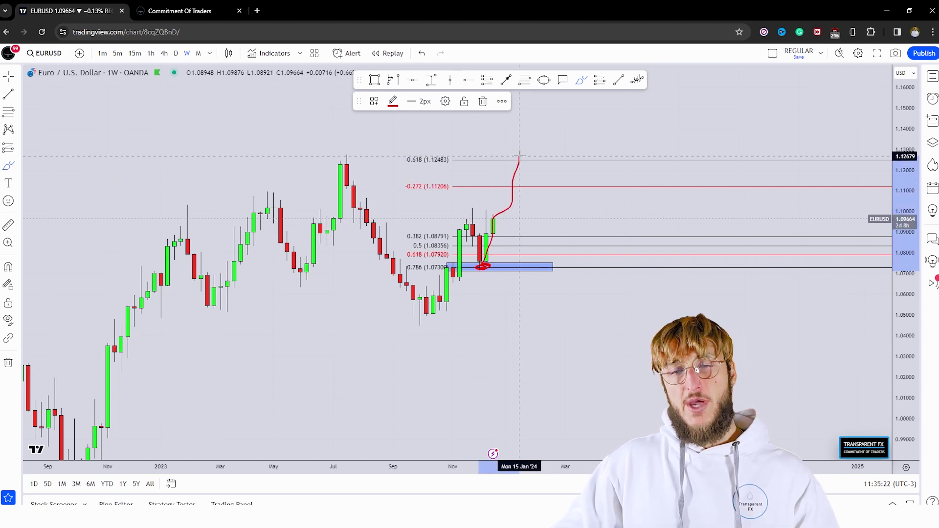
{"action": "left_click", "coordinate": [423, 53]}
{"action": "left_click", "coordinate": [423, 54]}
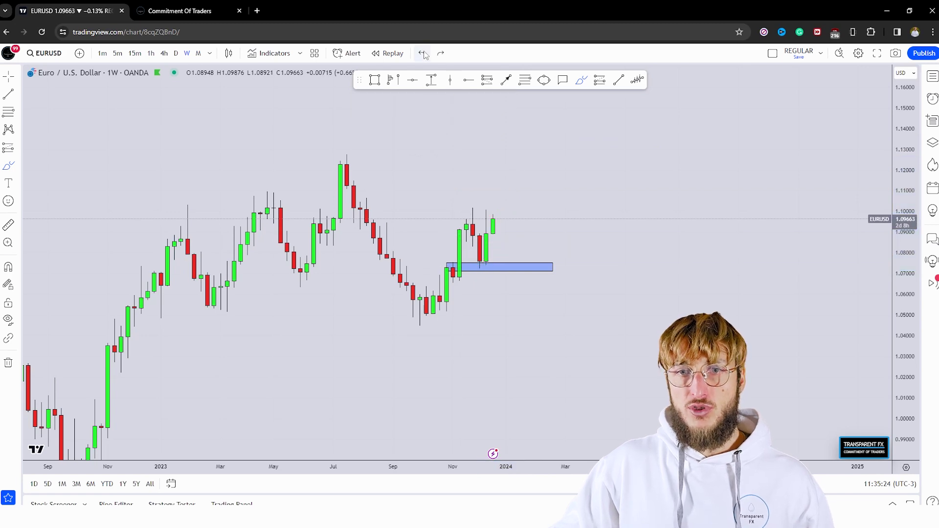
Switch the chart to the daily timeframe and delete the weekly rectangle zone
{"action": "left_click", "coordinate": [175, 53]}
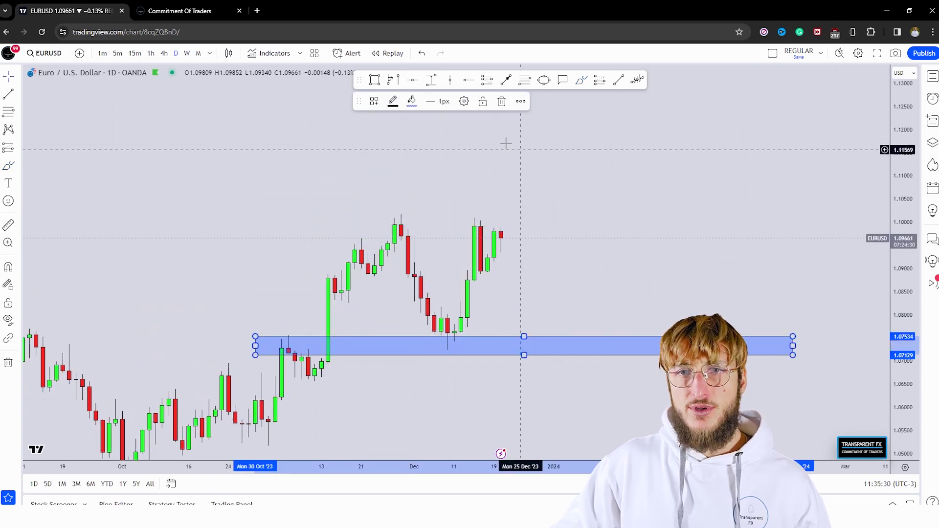
{"action": "key", "text": "Delete"}
{"action": "right_click", "coordinate": [586, 254]}
{"action": "left_click", "coordinate": [631, 266]}
Brush the daily swings from mid-November, circle the mid-December low and trace the rally from it, and undo the strokes
{"action": "left_click", "coordinate": [581, 80]}
{"action": "mouse_move", "coordinate": [354, 253]}
{"action": "left_mouse_down"}
{"action": "mouse_move", "coordinate": [381, 229]}
{"action": "mouse_move", "coordinate": [429, 230]}
{"action": "mouse_move", "coordinate": [446, 281]}
{"action": "mouse_move", "coordinate": [463, 286]}
{"action": "mouse_move", "coordinate": [462, 275]}
{"action": "mouse_move", "coordinate": [454, 281]}
{"action": "mouse_move", "coordinate": [481, 182]}
{"action": "left_mouse_up"}
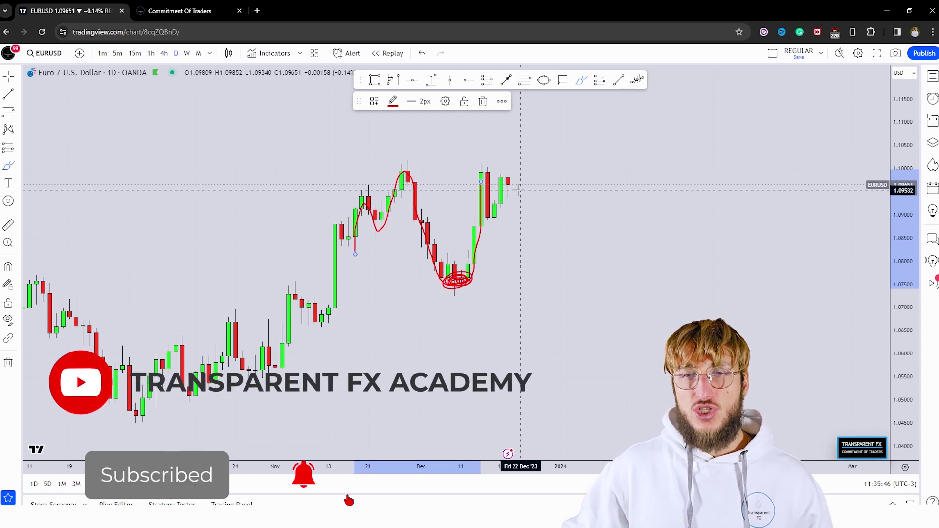
{"action": "key", "text": "ctrl+z"}
{"action": "key", "text": "ctrl+z"}
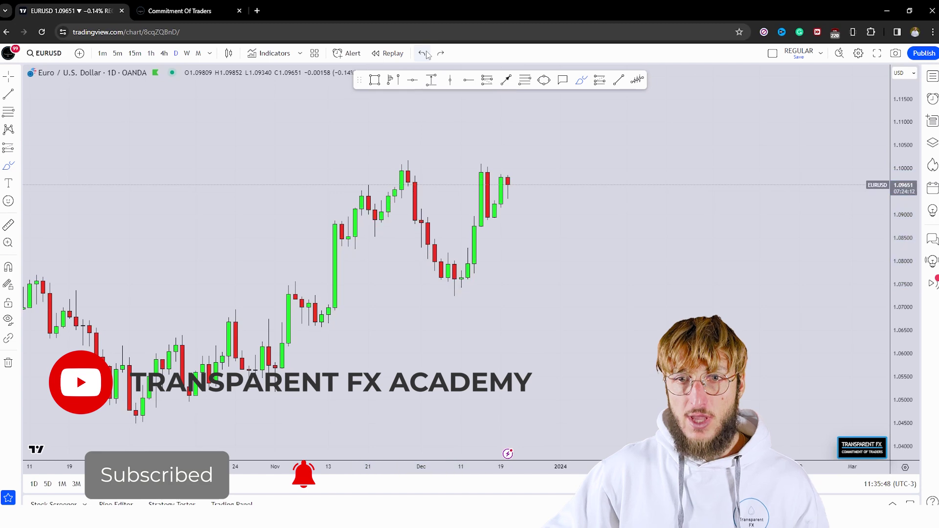
Brush the mid-December impulse and pullback, circle the higher low with a rising stroke, and undo the strokes
{"action": "mouse_move", "coordinate": [467, 281]}
{"action": "left_mouse_down"}
{"action": "mouse_move", "coordinate": [481, 168]}
{"action": "mouse_move", "coordinate": [488, 212]}
{"action": "mouse_move", "coordinate": [501, 206]}
{"action": "mouse_move", "coordinate": [508, 175]}
{"action": "left_mouse_up"}
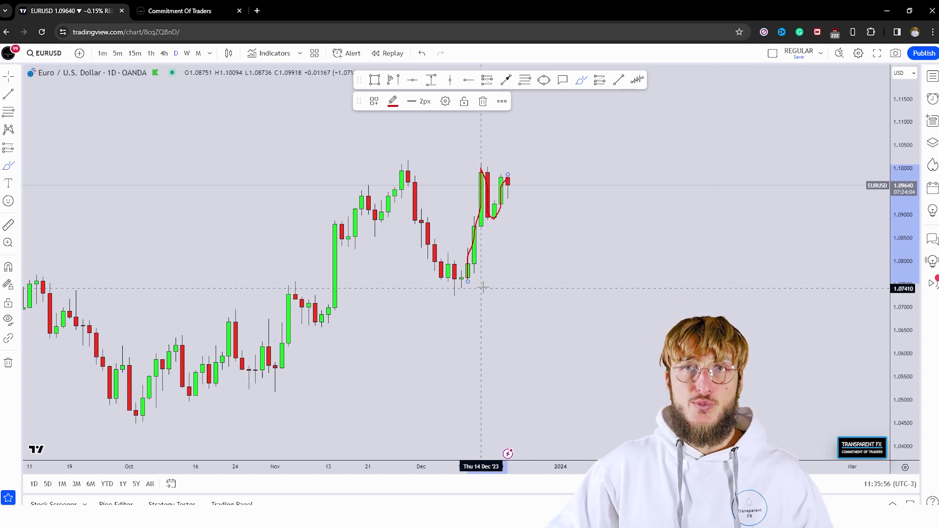
{"action": "mouse_move", "coordinate": [489, 211]}
{"action": "left_mouse_down"}
{"action": "mouse_move", "coordinate": [500, 221]}
{"action": "mouse_move", "coordinate": [514, 171]}
{"action": "left_mouse_up"}
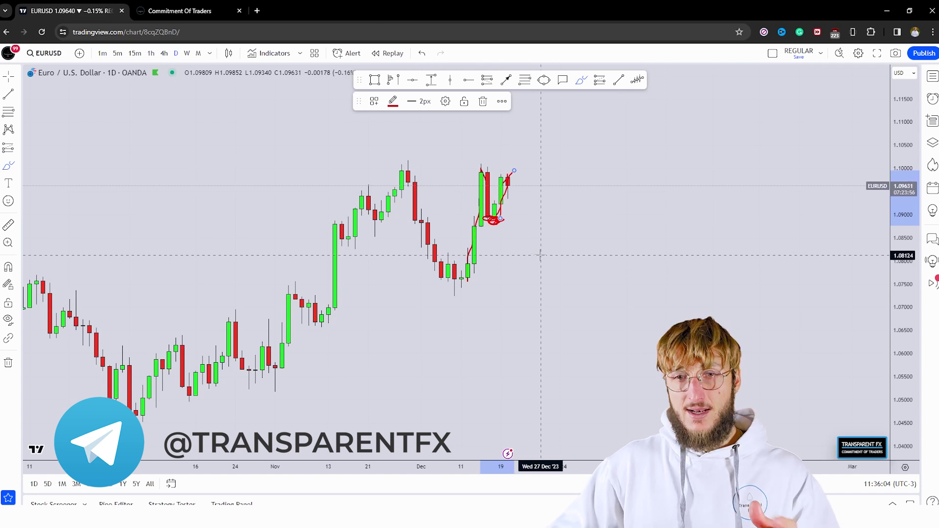
{"action": "left_click", "coordinate": [422, 53]}
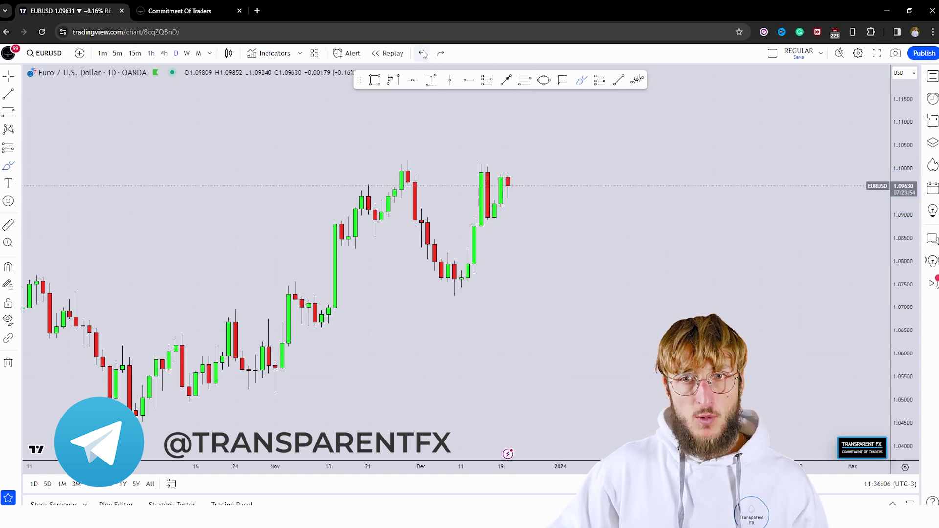
Draw a rectangle zone over the late-November and mid-December highs, spanning about 1.0975 to 1.1010 and extending past the current candle
{"action": "left_click_drag", "start_coordinate": [652, 264], "coordinate": [597, 308]}
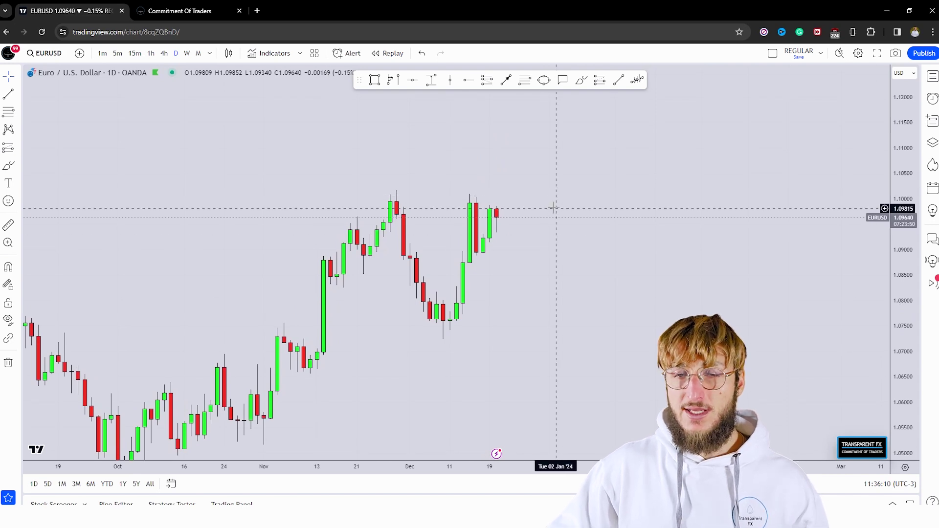
{"action": "left_click", "coordinate": [374, 80]}
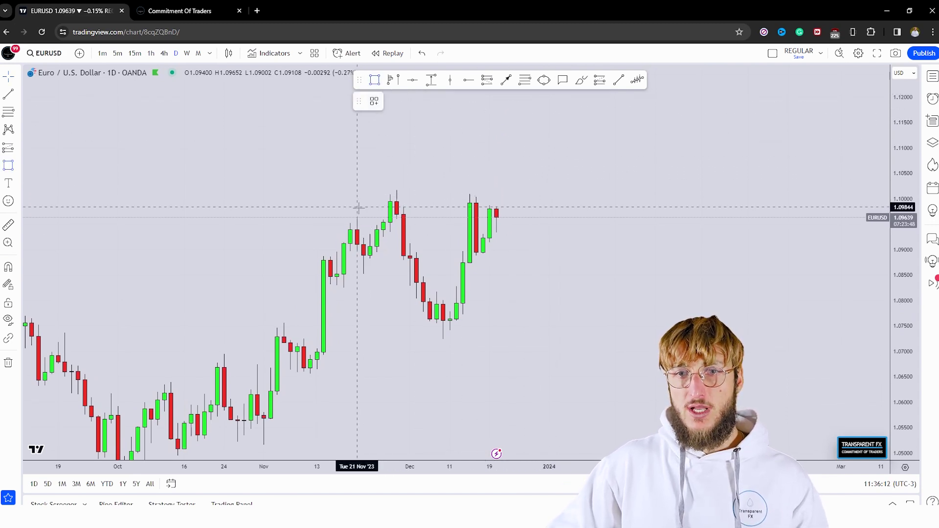
{"action": "left_click_drag", "start_coordinate": [361, 212], "coordinate": [562, 194]}
{"action": "left_click", "coordinate": [622, 263]}
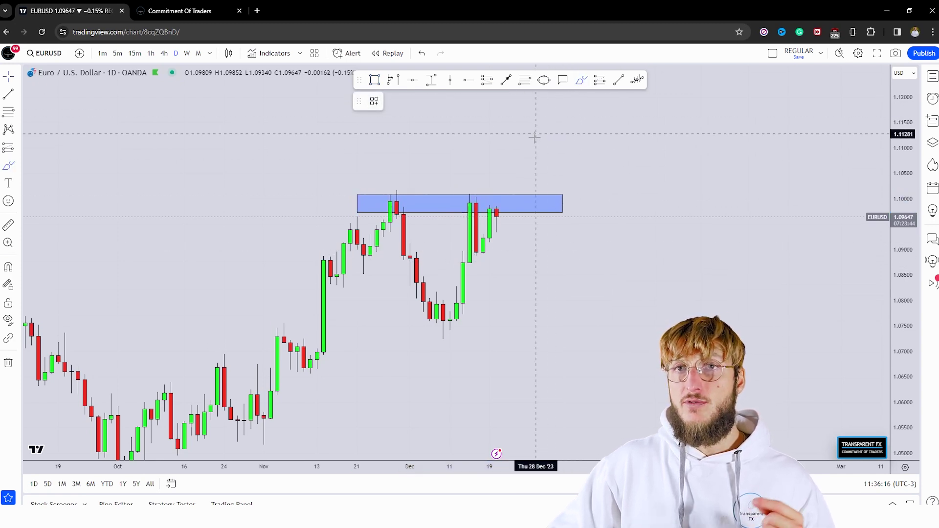
Brush-mark the latest touch of the resistance zone with a falling and a rising projection, and undo the strokes
{"action": "mouse_move", "coordinate": [490, 205]}
{"action": "left_mouse_down"}
{"action": "mouse_move", "coordinate": [508, 207]}
{"action": "mouse_move", "coordinate": [497, 206]}
{"action": "mouse_move", "coordinate": [529, 296]}
{"action": "left_mouse_up"}
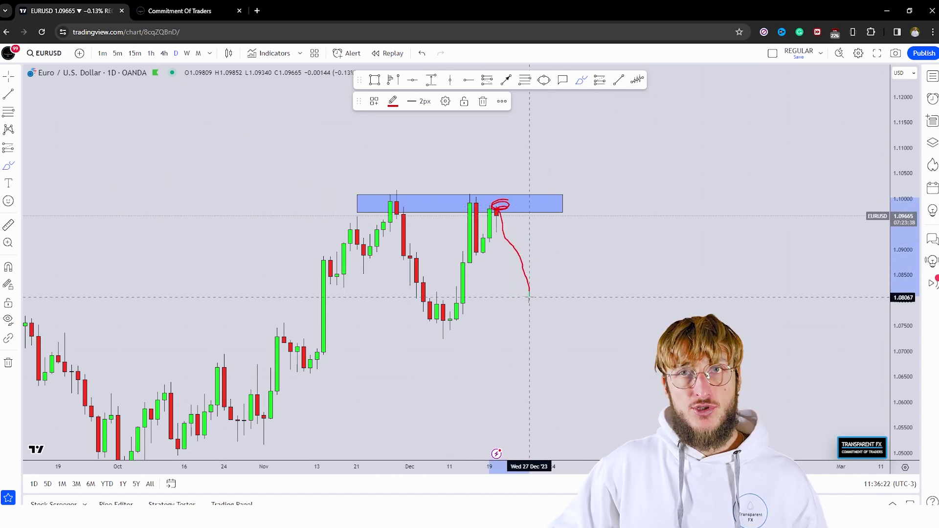
{"action": "mouse_move", "coordinate": [499, 203]}
{"action": "left_mouse_down"}
{"action": "mouse_move", "coordinate": [505, 169]}
{"action": "mouse_move", "coordinate": [523, 196]}
{"action": "mouse_move", "coordinate": [529, 125]}
{"action": "left_mouse_up"}
{"action": "left_click", "coordinate": [421, 53]}
{"action": "left_click", "coordinate": [421, 53]}
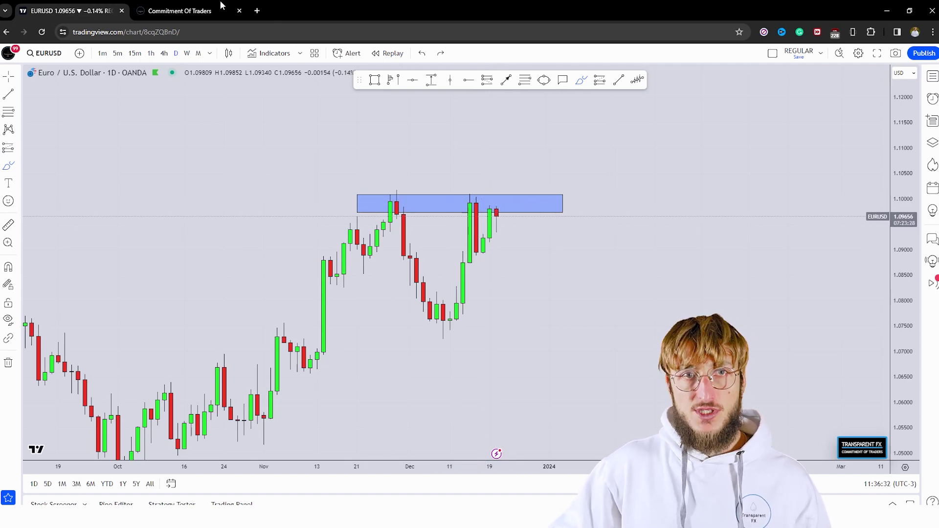
Switch to the Commitment of Traders page and compare the EURO FX net positions of 10/10/2023 and 12/12/2023
{"action": "left_click", "coordinate": [180, 11]}
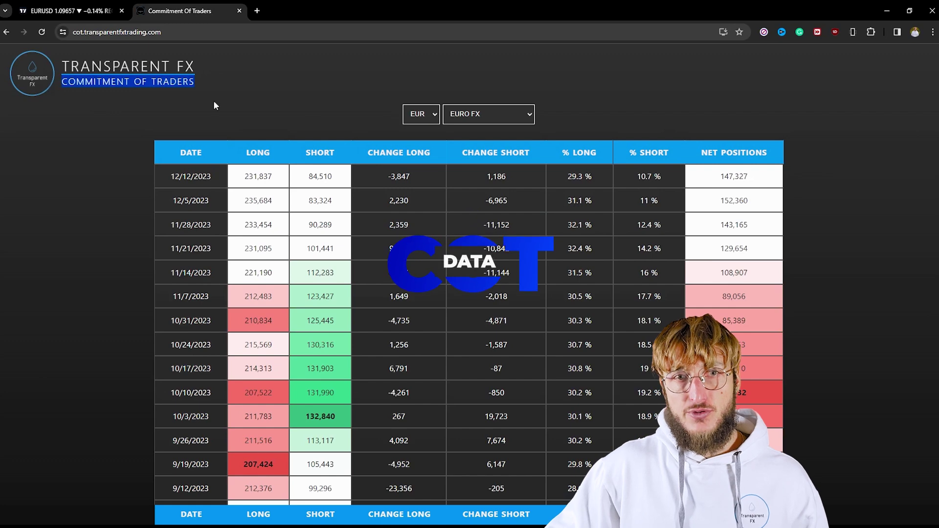
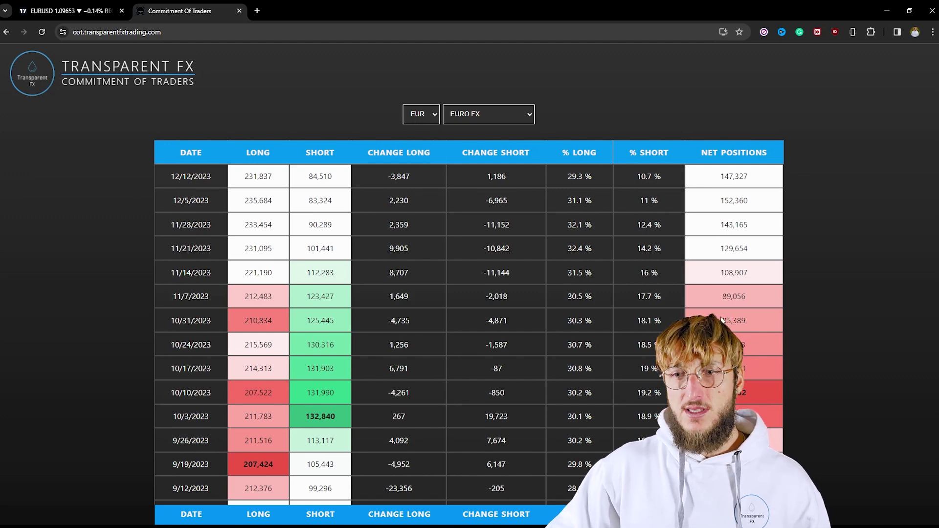
{"action": "scroll", "coordinate": [733, 294], "scroll_direction": "down", "scroll_amount": 2}
{"action": "left_click_drag", "start_coordinate": [721, 294], "coordinate": [763, 294]}
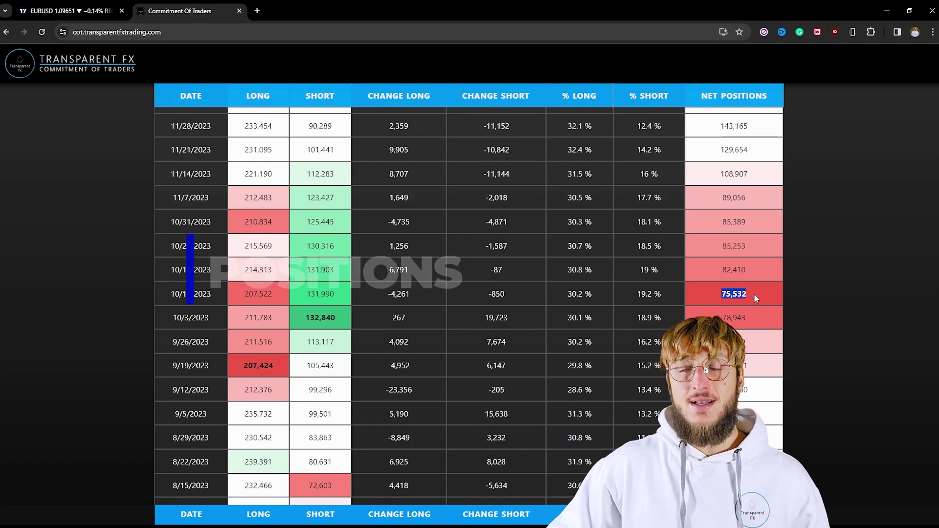
{"action": "scroll", "coordinate": [733, 234], "scroll_direction": "up", "scroll_amount": 3}
{"action": "left_click_drag", "start_coordinate": [717, 182], "coordinate": [756, 182]}
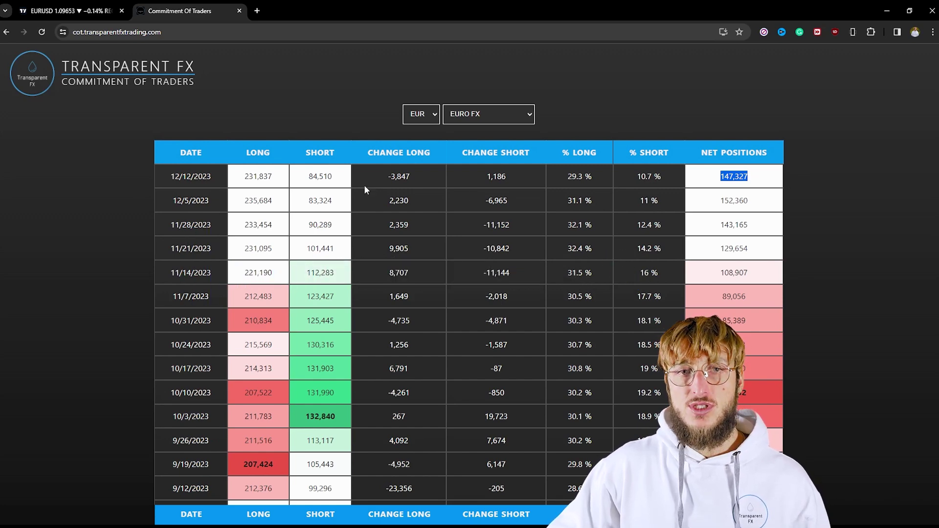
Compare the long positions of 9/19/2023 and 12/12/2023, and examine the short positions since 10/3/2023
{"action": "scroll", "coordinate": [271, 141], "scroll_direction": "down", "scroll_amount": 1}
{"action": "double_click", "coordinate": [269, 423]}
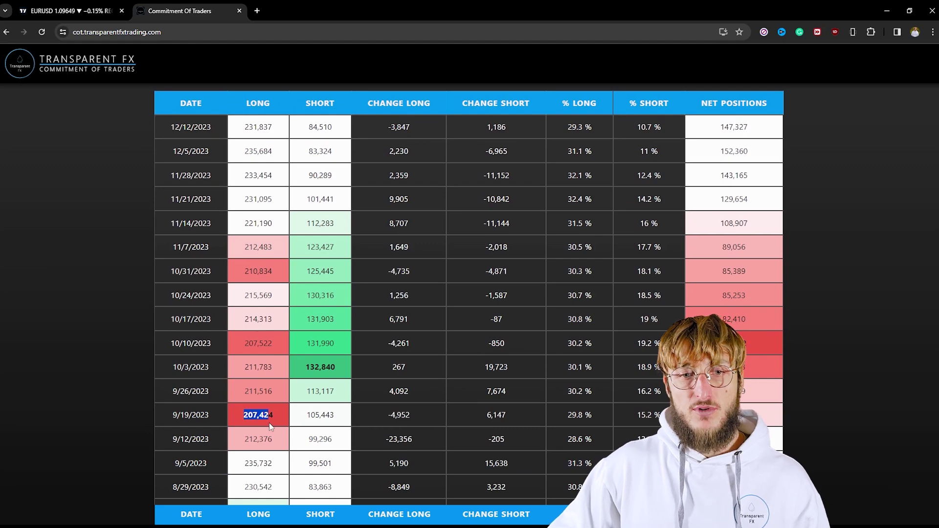
{"action": "scroll", "coordinate": [269, 391], "scroll_direction": "up", "scroll_amount": 1}
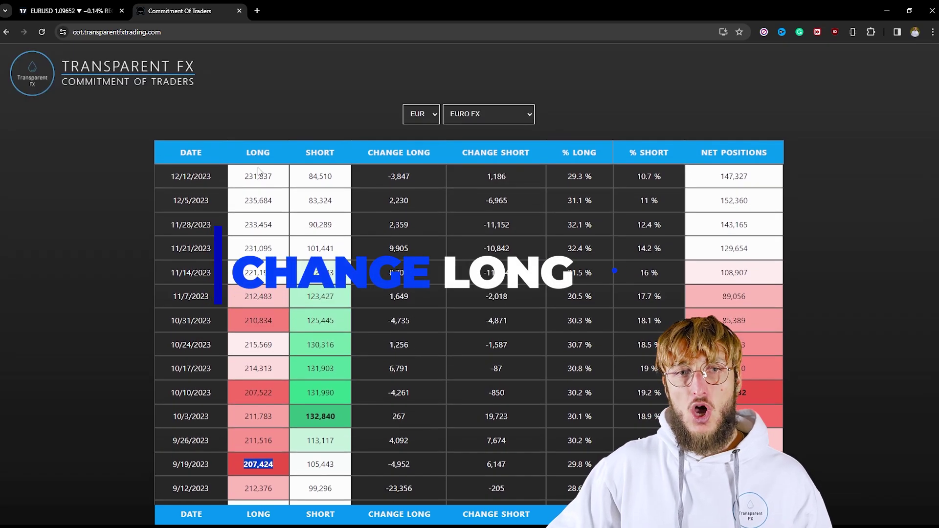
{"action": "left_click", "coordinate": [252, 179]}
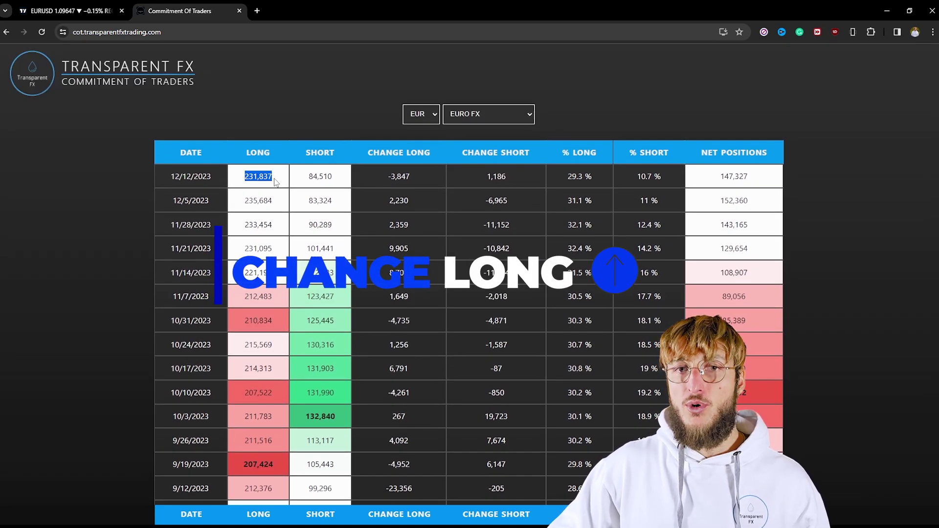
{"action": "scroll", "coordinate": [313, 165], "scroll_direction": "down", "scroll_amount": 2}
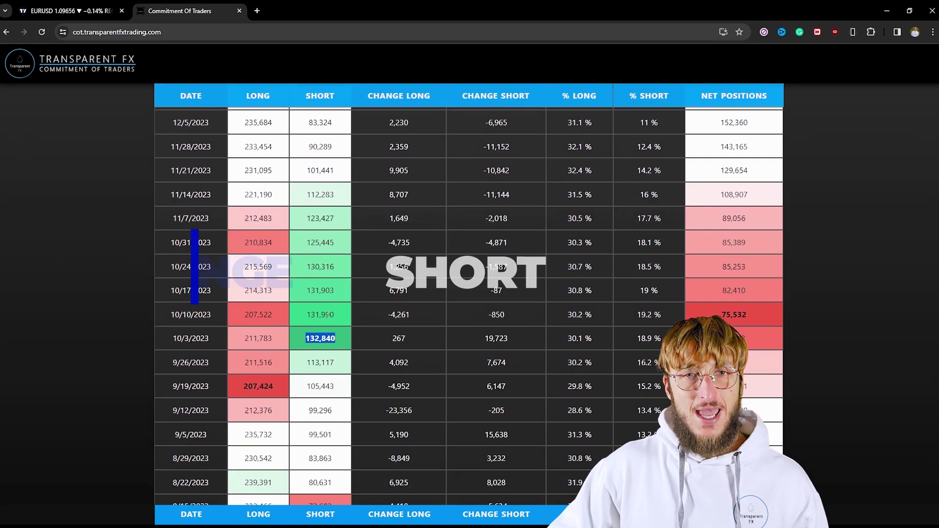
{"action": "scroll", "coordinate": [311, 179], "scroll_direction": "up", "scroll_amount": 2}
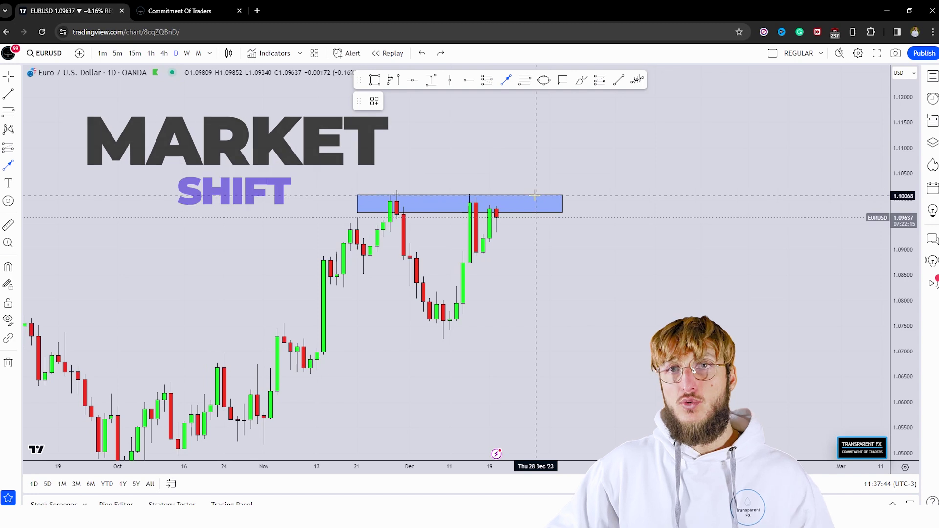
On the EURUSD chart, draw an arrow breaking above the zone to 1.10611 and a second one falling back to it, and extend the zone forward
{"action": "left_click", "coordinate": [509, 217]}
{"action": "left_click", "coordinate": [516, 169]}
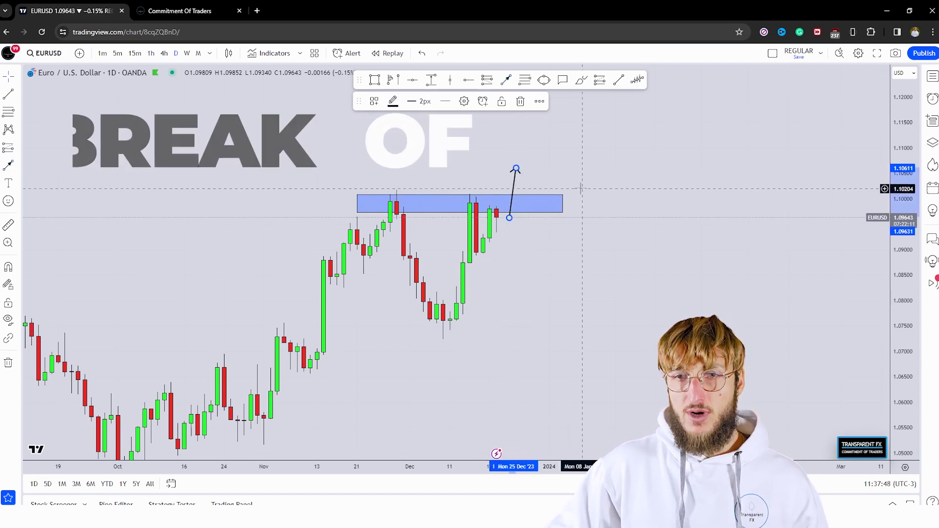
{"action": "left_click", "coordinate": [523, 169]}
{"action": "left_click", "coordinate": [537, 194]}
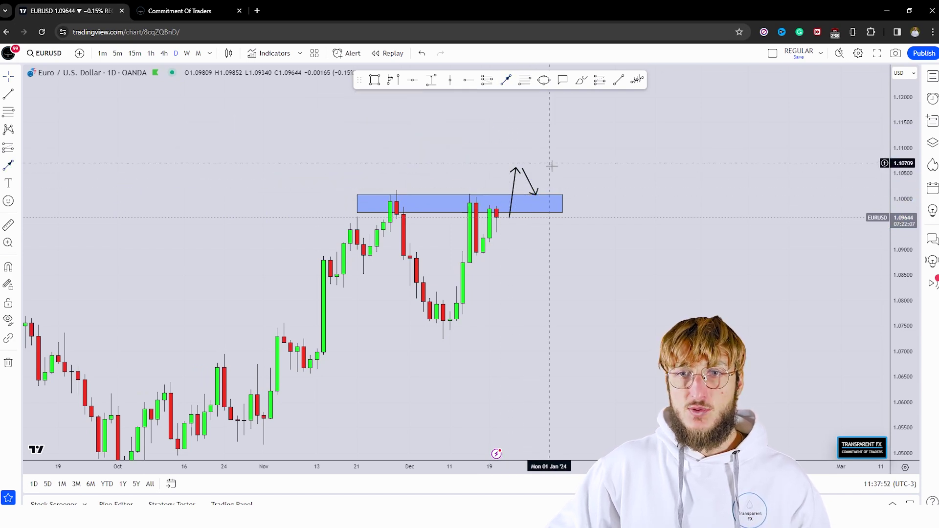
{"action": "left_click_drag", "start_coordinate": [561, 203], "coordinate": [603, 203]}
Draw a third arrow rising from the zone to about 1.114, and place a circle over the retest area in early January
{"action": "left_click_drag", "start_coordinate": [608, 273], "coordinate": [517, 117]}
{"action": "key", "text": "alt+b"}
{"action": "left_click_drag", "start_coordinate": [536, 236], "coordinate": [553, 170]}
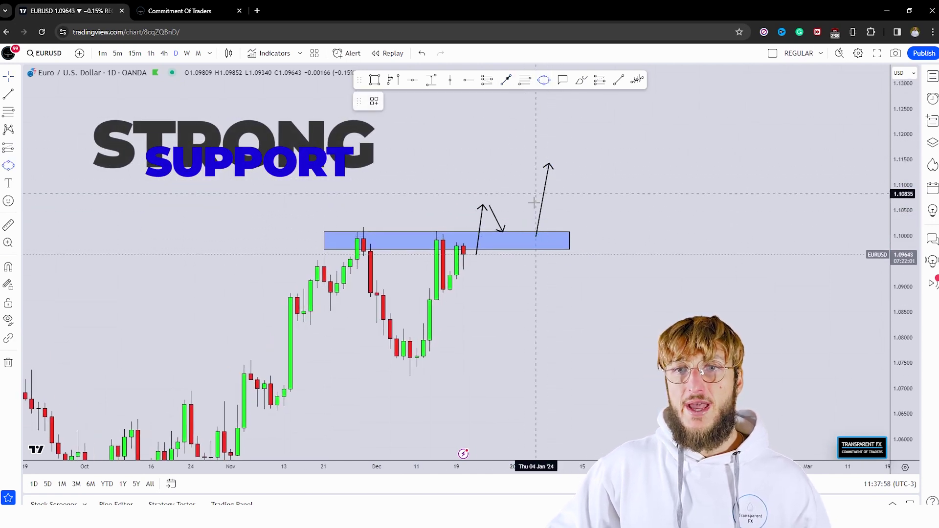
{"action": "left_click", "coordinate": [523, 240]}
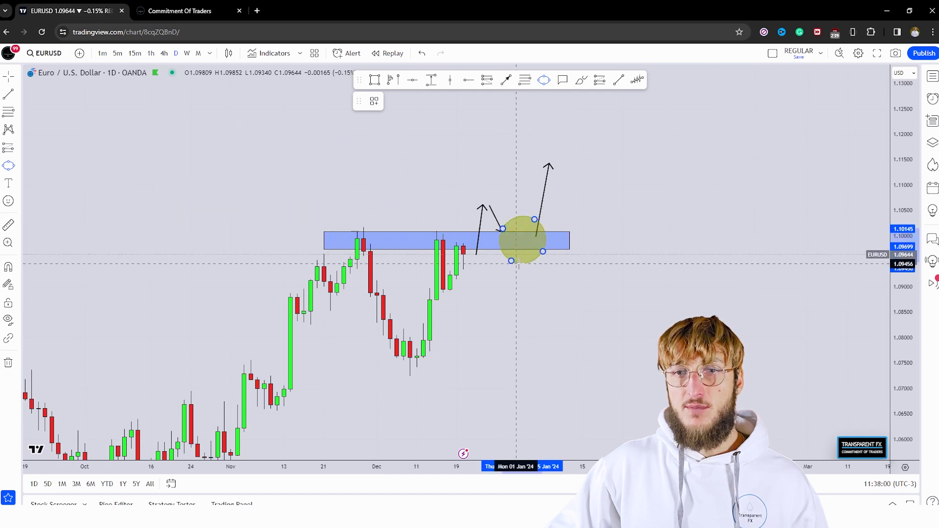
Brush a bullish reaction inside the circle and a bearish path down from the current candle to about 1.076, and delete the strokes
{"action": "key", "text": "alt+b"}
{"action": "mouse_move", "coordinate": [504, 229]}
{"action": "left_mouse_down"}
{"action": "mouse_move", "coordinate": [509, 241]}
{"action": "mouse_move", "coordinate": [543, 158]}
{"action": "left_mouse_up"}
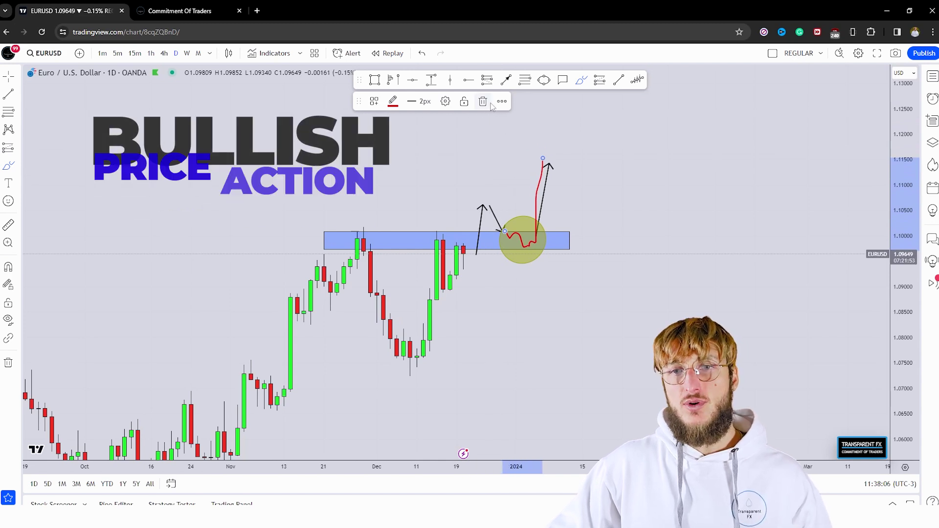
{"action": "key", "text": "Delete"}
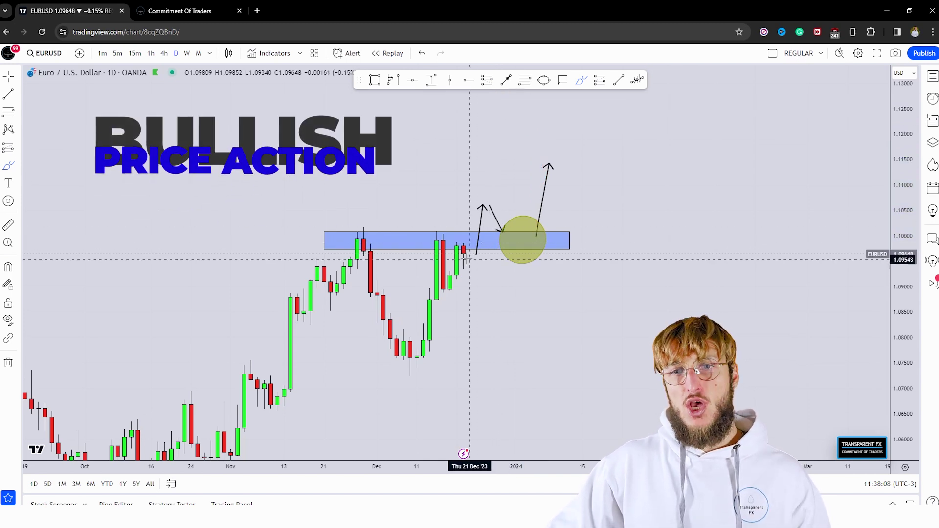
{"action": "key", "text": "alt+b"}
{"action": "mouse_move", "coordinate": [463, 250]}
{"action": "left_mouse_down"}
{"action": "mouse_move", "coordinate": [491, 284]}
{"action": "mouse_move", "coordinate": [517, 359]}
{"action": "left_mouse_up"}
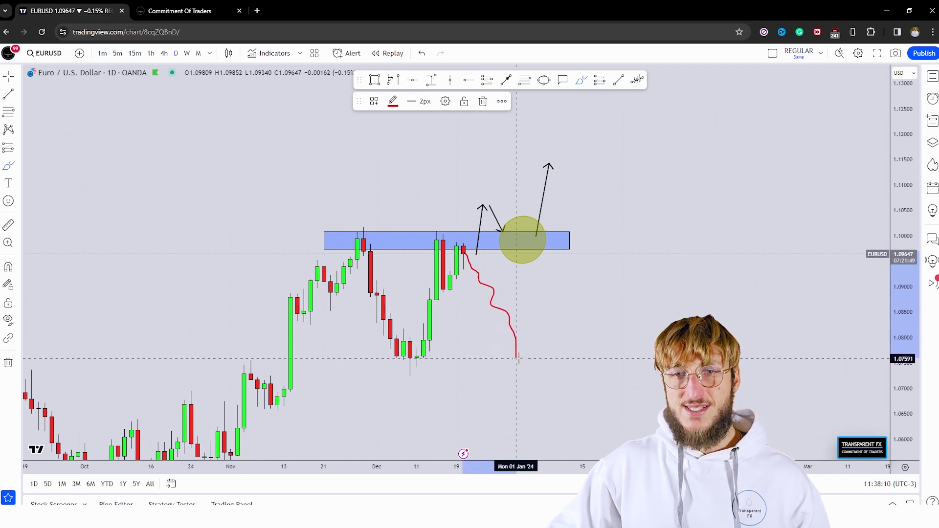
{"action": "left_click", "coordinate": [482, 101]}
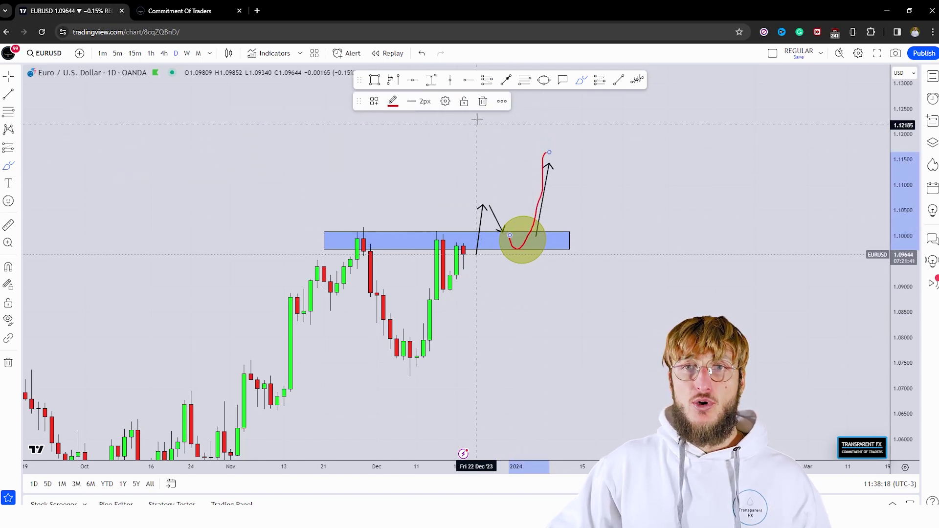
Revisit the EURO FX Commitment of Traders table and return to the EURUSD chart
{"action": "left_click_drag", "start_coordinate": [621, 346], "coordinate": [591, 344]}
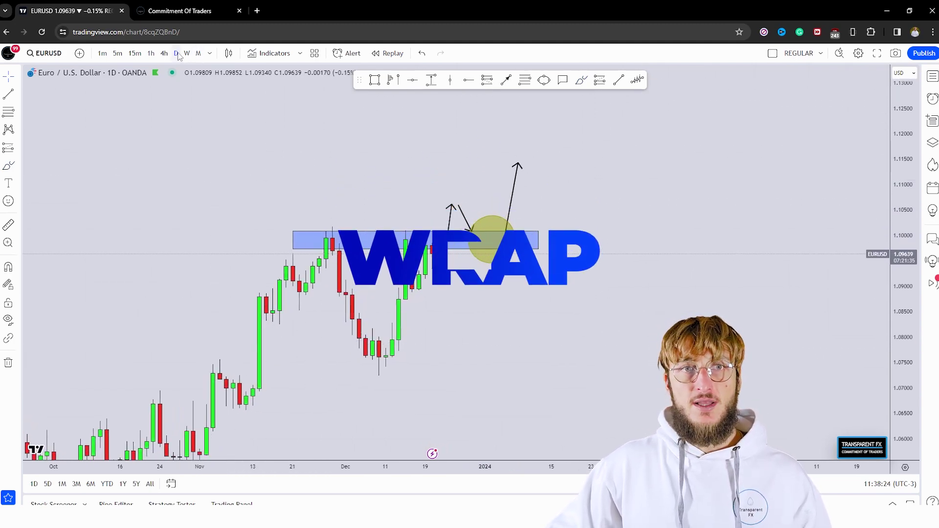
{"action": "left_click", "coordinate": [181, 11]}
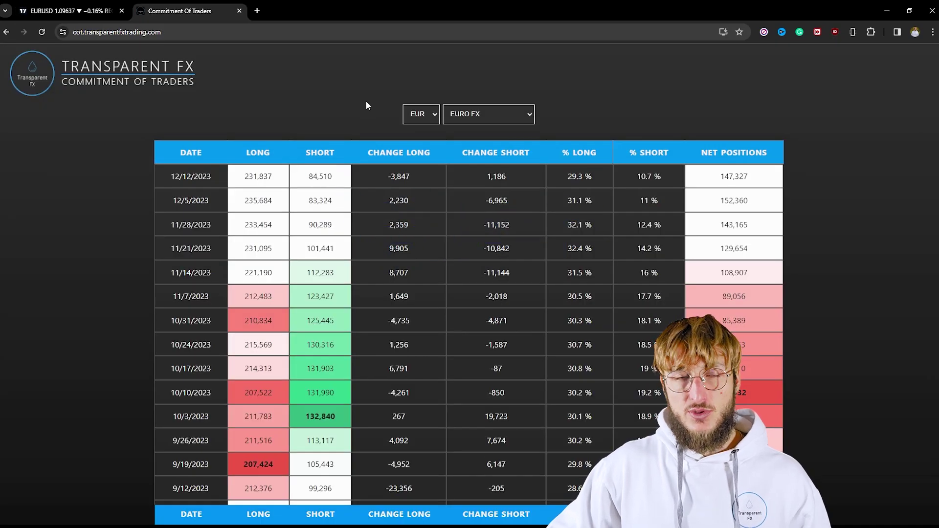
{"action": "left_click", "coordinate": [100, 11]}
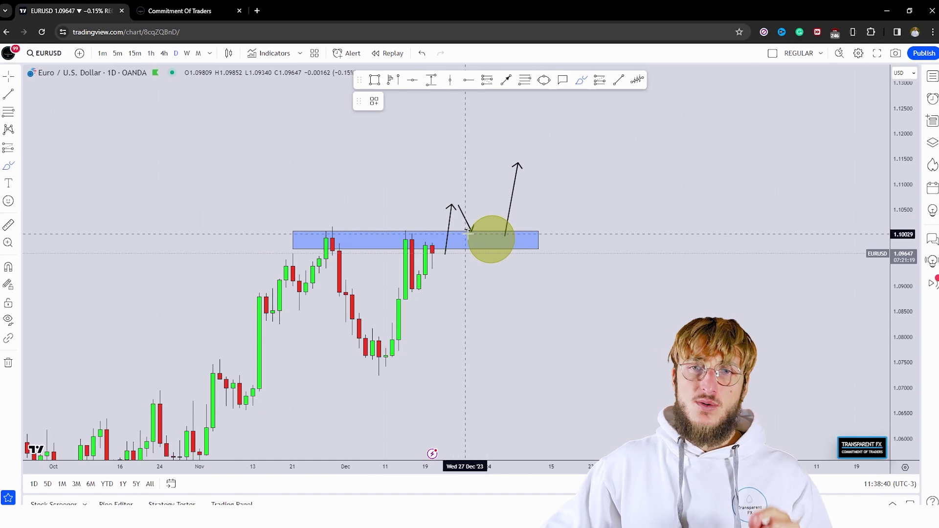
Brush a small zigzag inside the circle and move the rising arrow to the circle's far edge, running from 1.09854 to 1.11291
{"action": "left_click_drag", "start_coordinate": [472, 231], "coordinate": [478, 230]}
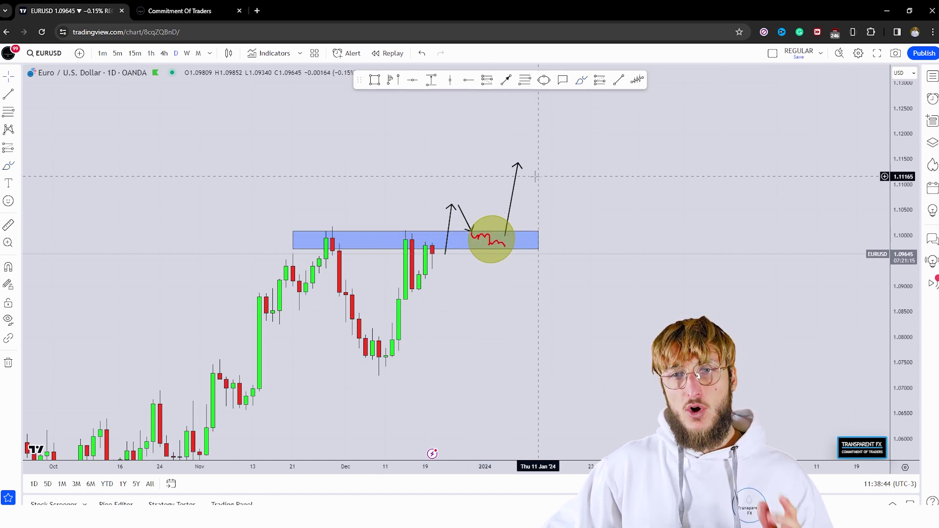
{"action": "left_click_drag", "start_coordinate": [512, 185], "coordinate": [520, 192]}
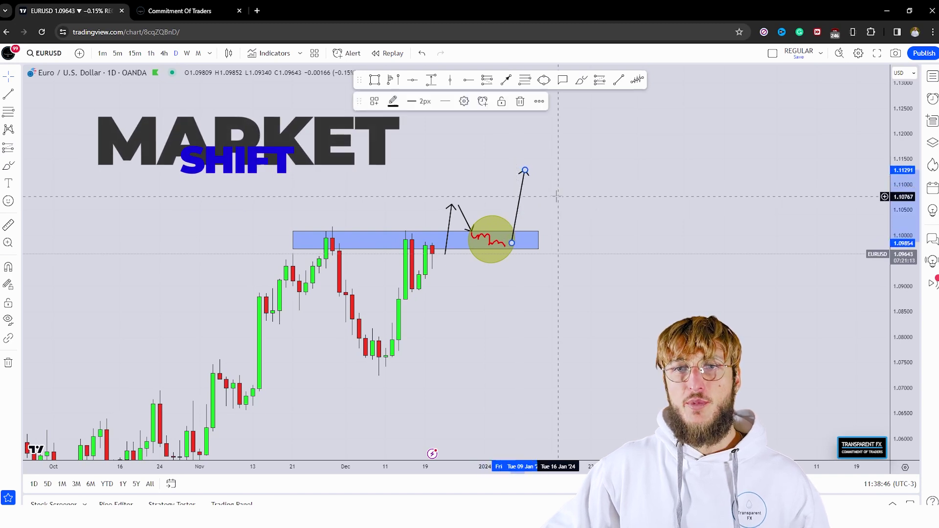
{"action": "left_click", "coordinate": [501, 248]}
{"action": "left_click", "coordinate": [552, 244]}
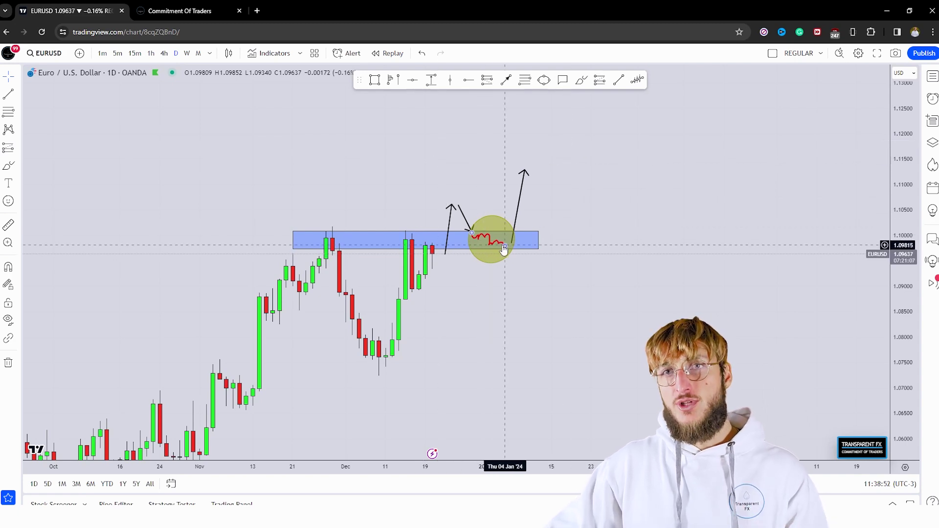
Brush the rally along the last arrow and another projection from below the current candle, and delete both strokes
{"action": "left_click_drag", "start_coordinate": [550, 330], "coordinate": [551, 350]}
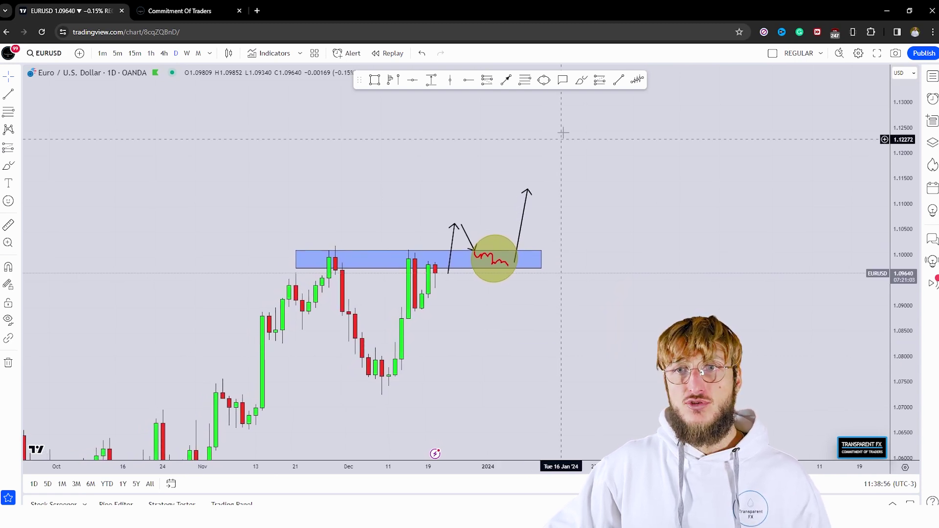
{"action": "left_click", "coordinate": [581, 79]}
{"action": "left_click_drag", "start_coordinate": [510, 263], "coordinate": [528, 177]}
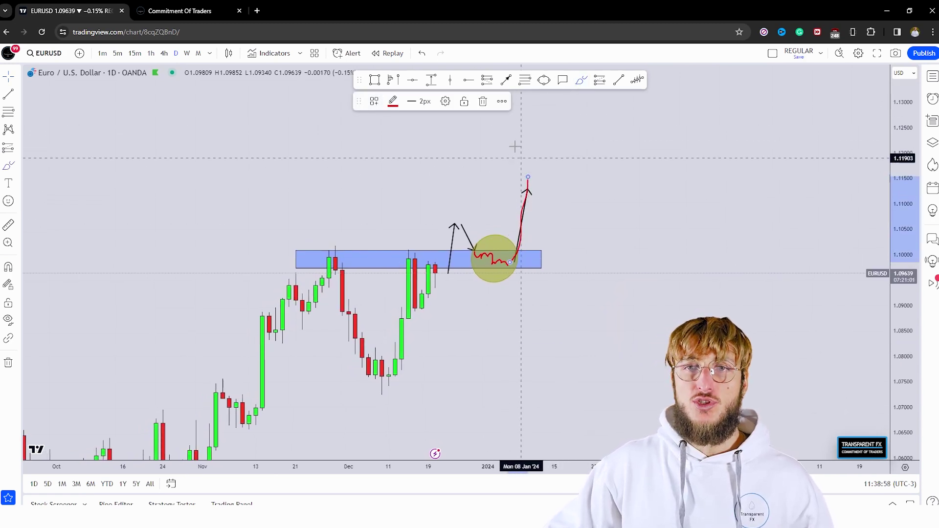
{"action": "left_click", "coordinate": [484, 102]}
{"action": "mouse_move", "coordinate": [444, 297]}
{"action": "left_mouse_down"}
{"action": "mouse_move", "coordinate": [454, 229]}
{"action": "mouse_move", "coordinate": [489, 250]}
{"action": "mouse_move", "coordinate": [541, 160]}
{"action": "left_mouse_up"}
{"action": "left_click", "coordinate": [483, 101]}
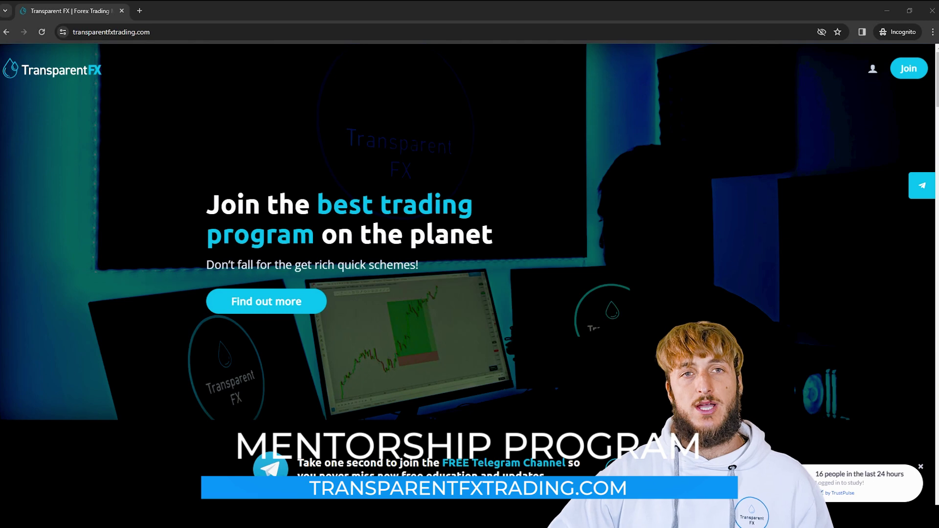
On transparentfxtrading.com, look through the mentorship program's video lesson topics and its membership add-ons
{"action": "left_click_drag", "start_coordinate": [150, 32], "coordinate": [76, 47]}
{"action": "left_click", "coordinate": [365, 140]}
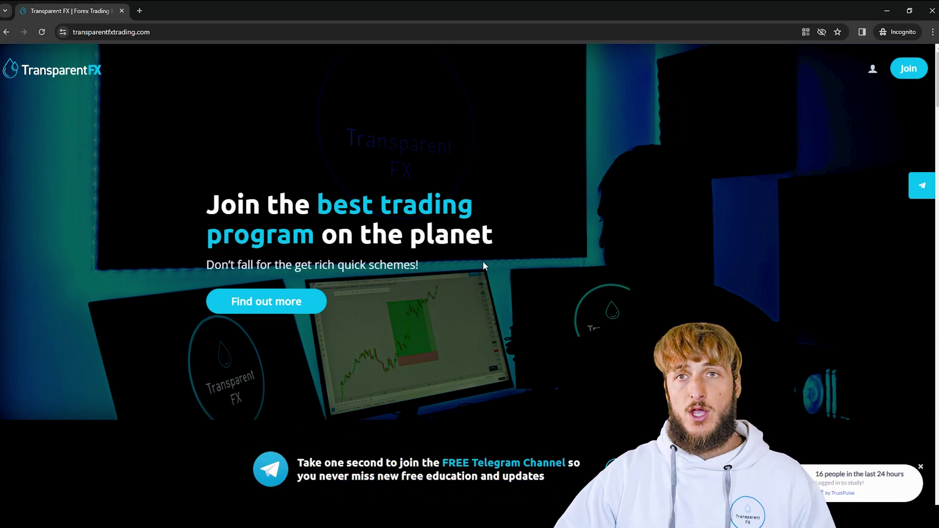
{"action": "scroll", "coordinate": [477, 267], "scroll_direction": "down", "scroll_amount": 8}
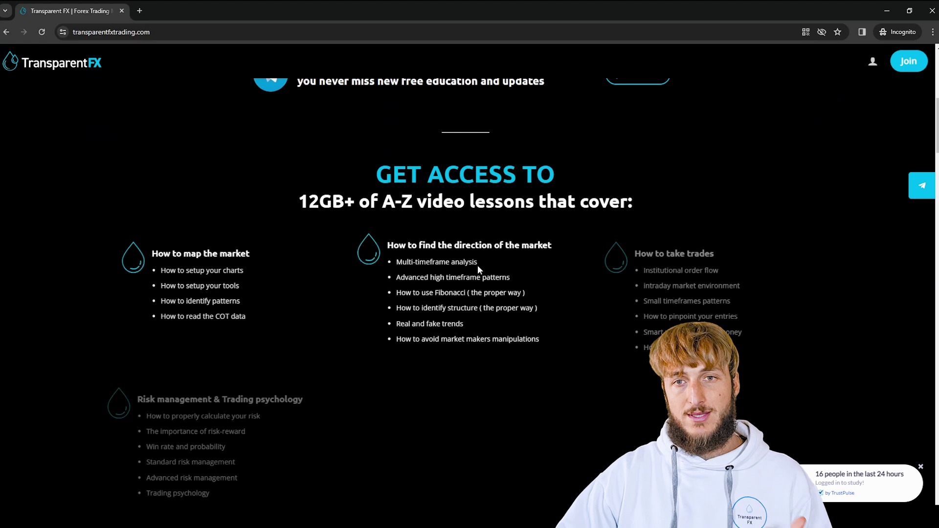
{"action": "scroll", "coordinate": [478, 267], "scroll_direction": "down", "scroll_amount": 1}
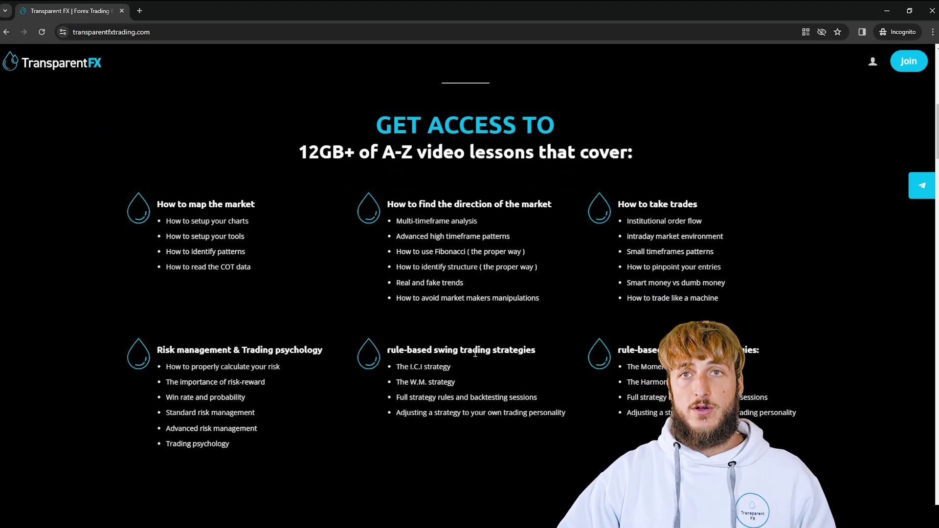
{"action": "scroll", "coordinate": [472, 359], "scroll_direction": "down", "scroll_amount": 8}
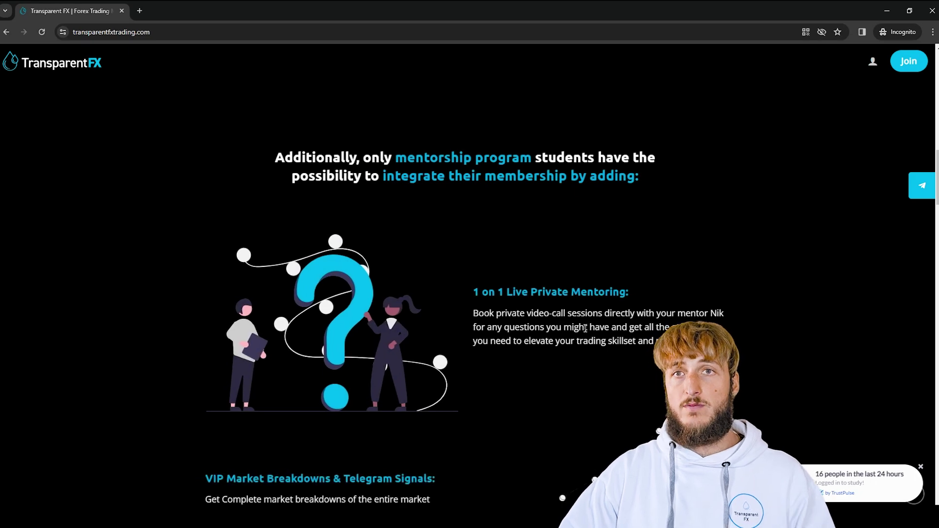
Review the VIP breakdowns, COT data and trading station software add-ons, the academy statistics and student testimonials, and return to the homepage banner
{"action": "scroll", "coordinate": [584, 329], "scroll_direction": "down", "scroll_amount": 2}
{"action": "scroll", "coordinate": [584, 330], "scroll_direction": "down", "scroll_amount": 3}
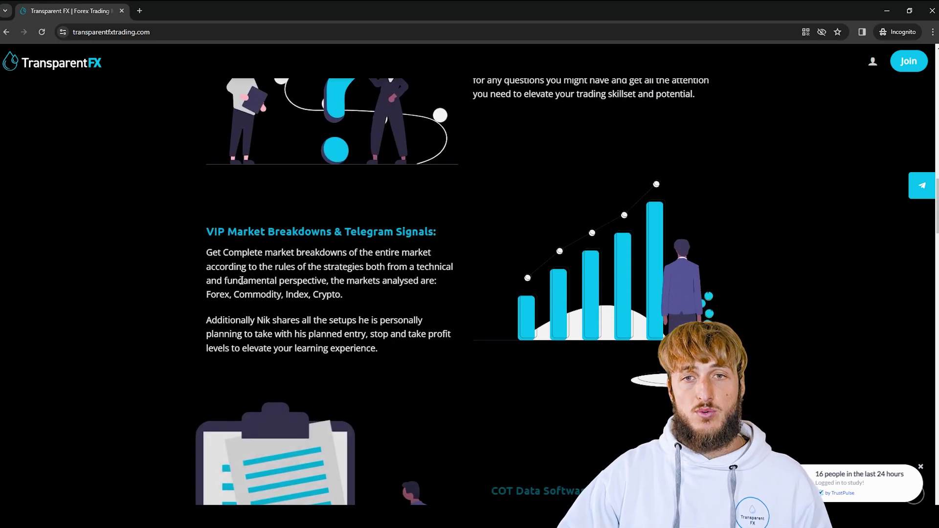
{"action": "scroll", "coordinate": [471, 295], "scroll_direction": "down", "scroll_amount": 5}
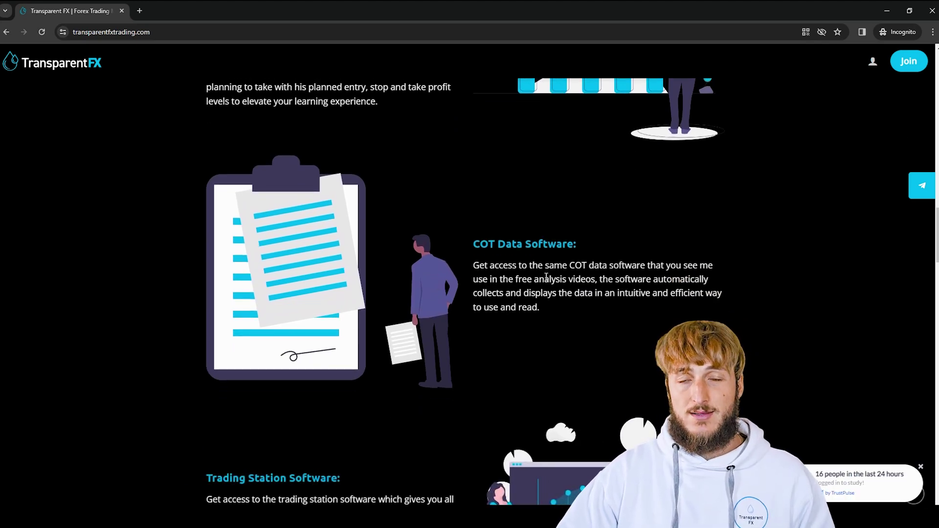
{"action": "scroll", "coordinate": [546, 277], "scroll_direction": "down", "scroll_amount": 5}
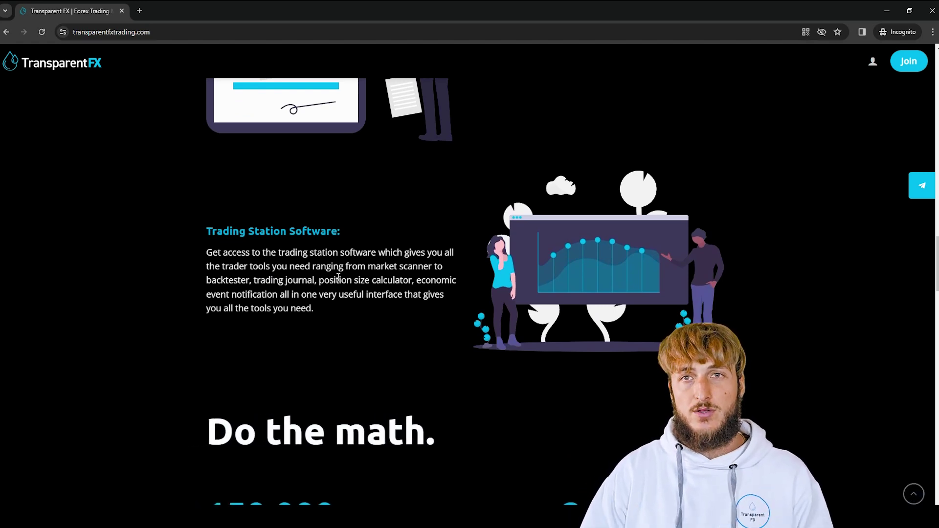
{"action": "scroll", "coordinate": [338, 277], "scroll_direction": "down", "scroll_amount": 5}
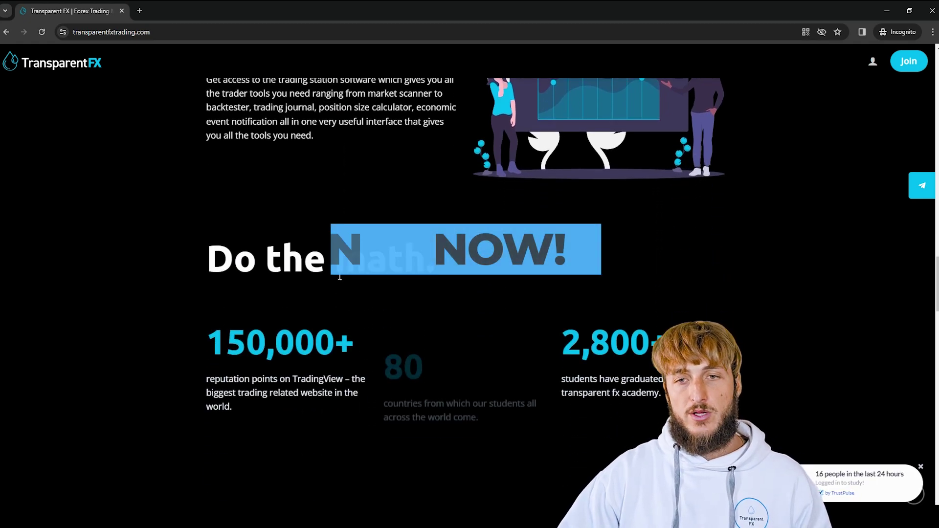
{"action": "scroll", "coordinate": [340, 277], "scroll_direction": "down", "scroll_amount": 5}
{"action": "scroll", "coordinate": [386, 313], "scroll_direction": "up", "scroll_amount": 3}
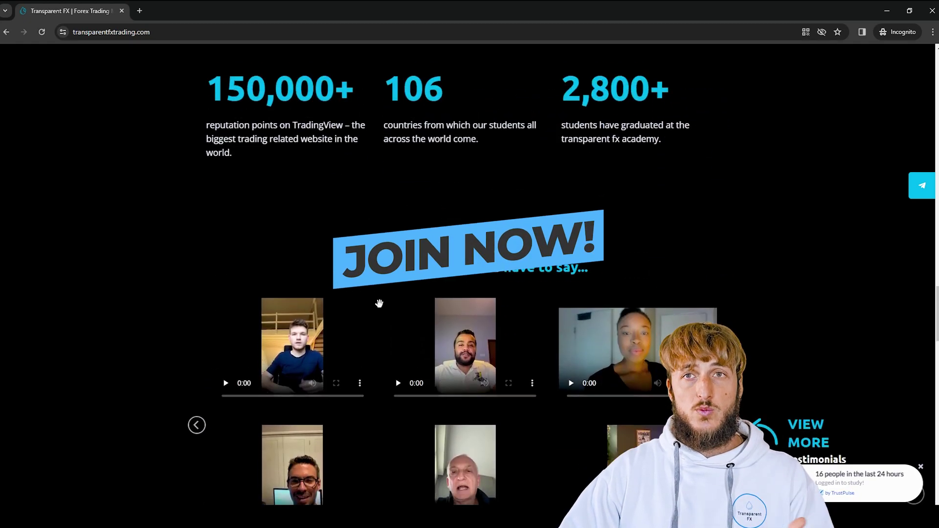
{"action": "scroll", "coordinate": [390, 328], "scroll_direction": "up", "scroll_amount": 15}
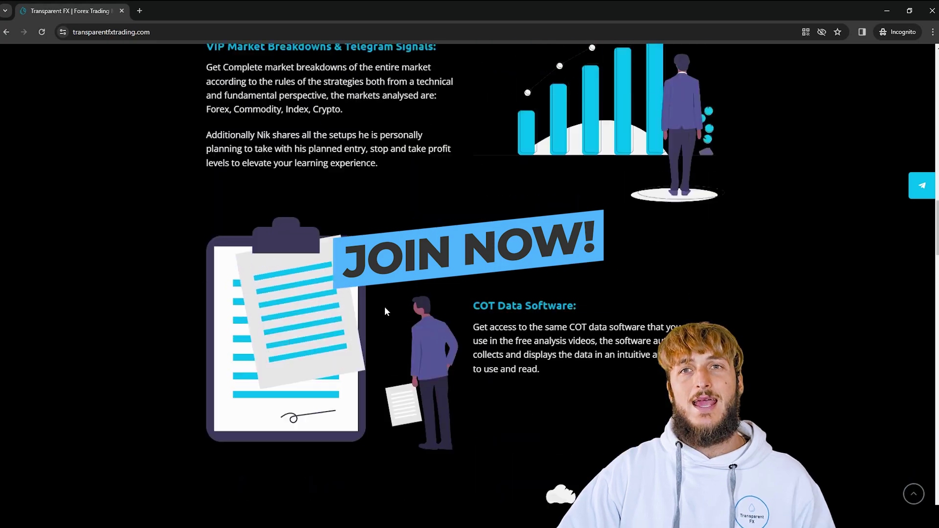
{"action": "scroll", "coordinate": [372, 308], "scroll_direction": "up", "scroll_amount": 20}
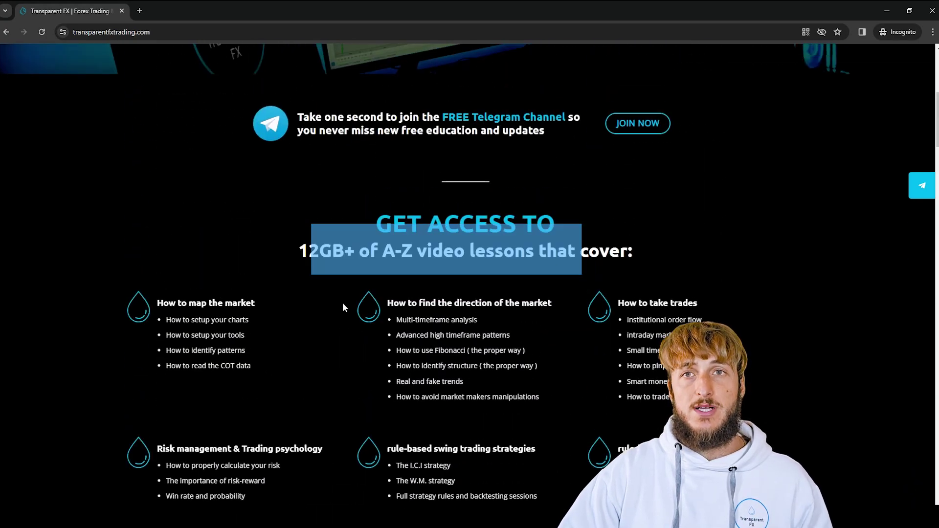
{"action": "scroll", "coordinate": [341, 310], "scroll_direction": "up", "scroll_amount": 2}
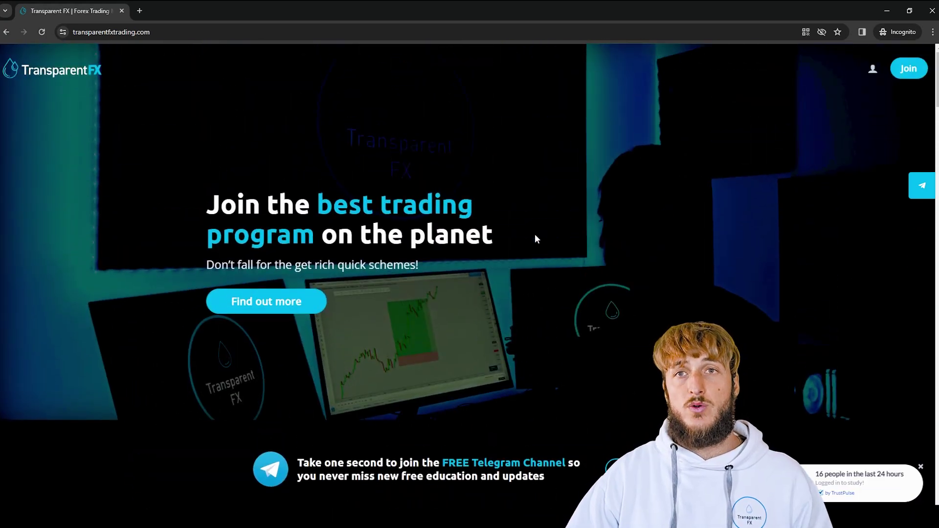